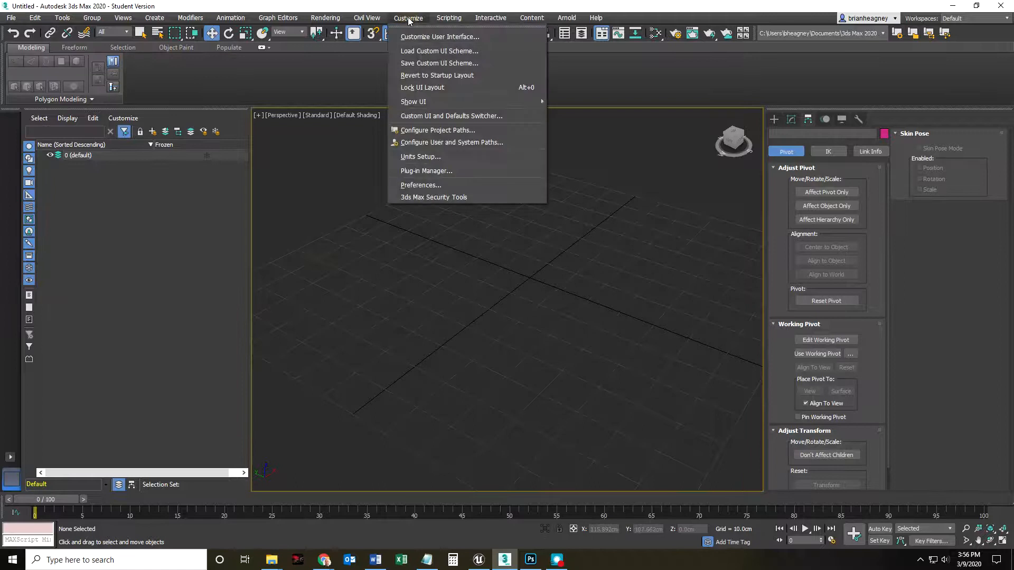
# Step: Check the units setup for centimeters as both the metric display unit and the system unit
pyautogui.click(419, 157)
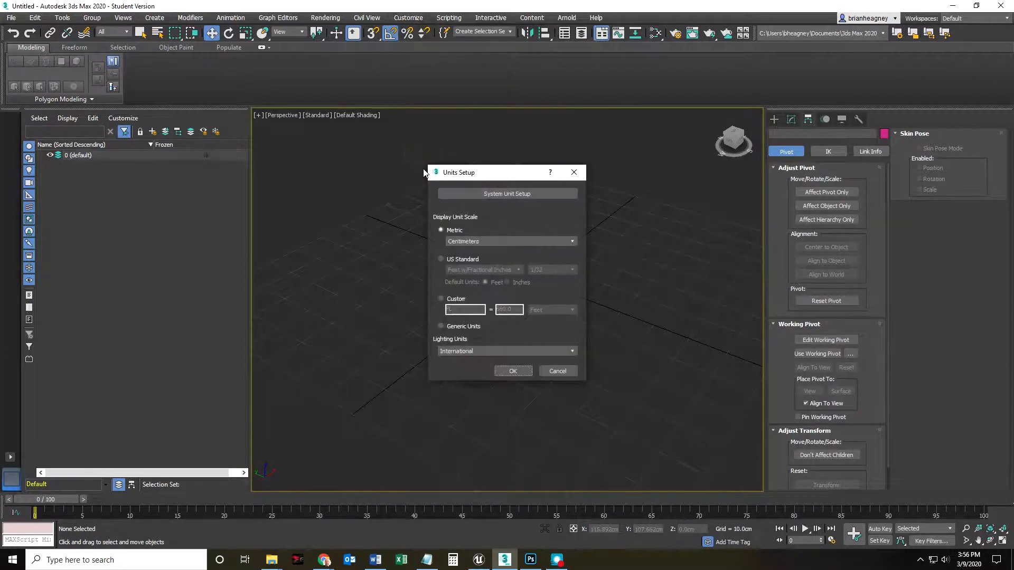
pyautogui.click(520, 199)
pyautogui.moveTo(486, 213); pyautogui.dragTo(644, 175)
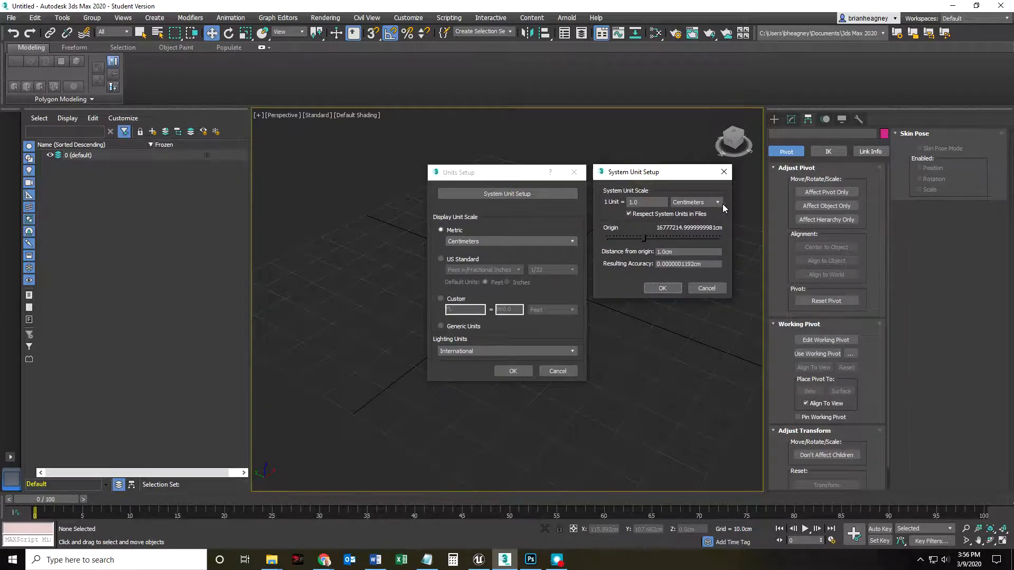
pyautogui.click(663, 289)
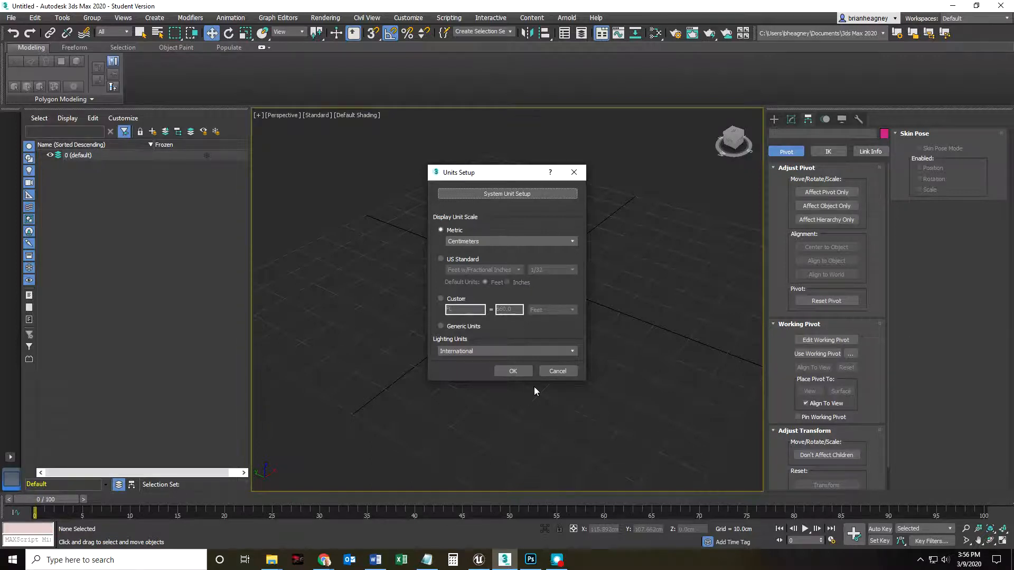
pyautogui.click(513, 371)
# Step: Restore the four-viewport layout and set the High Quality viewport to Front with its home grid shown
pyautogui.moveTo(581, 348); pyautogui.dragTo(565, 361, button='middle')
pyautogui.click(775, 120)
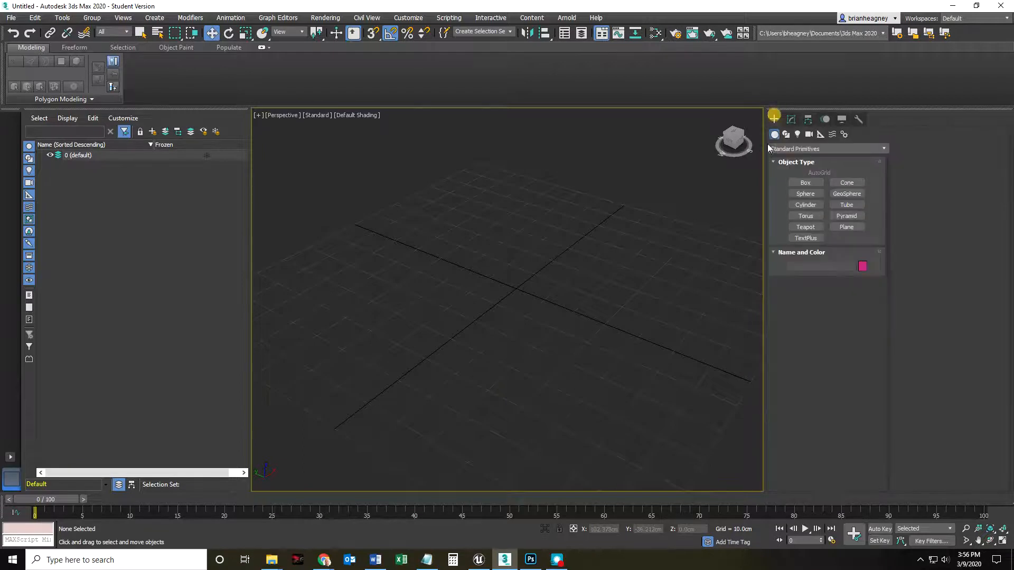
pyautogui.moveTo(501, 342); pyautogui.dragTo(488, 346, button='middle')
pyautogui.click(1002, 541)
pyautogui.click(559, 297)
pyautogui.press('f')
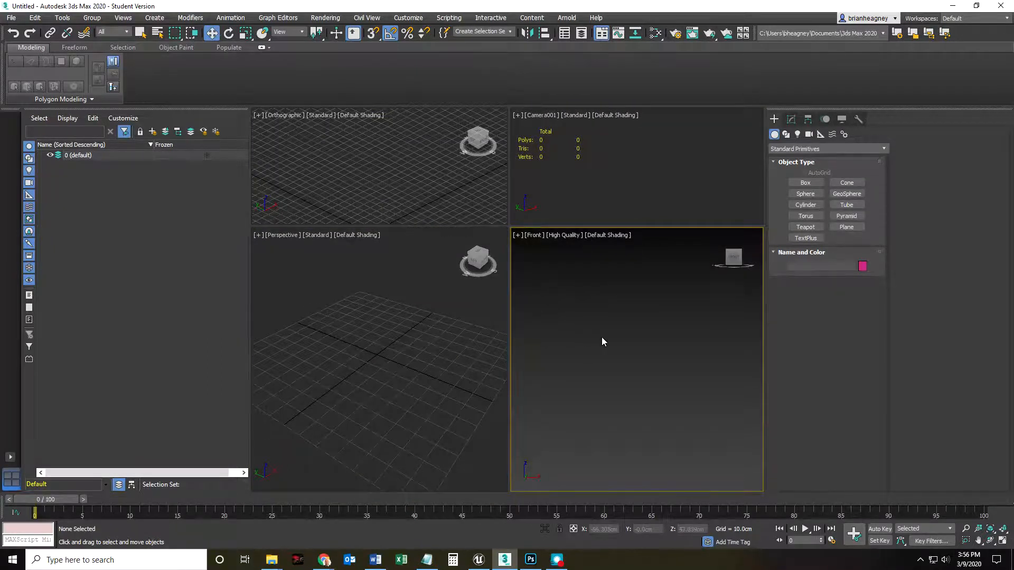
pyautogui.press('g')
pyautogui.scroll(2, 625, 298)
pyautogui.moveTo(625, 299); pyautogui.dragTo(623, 345, button='middle')
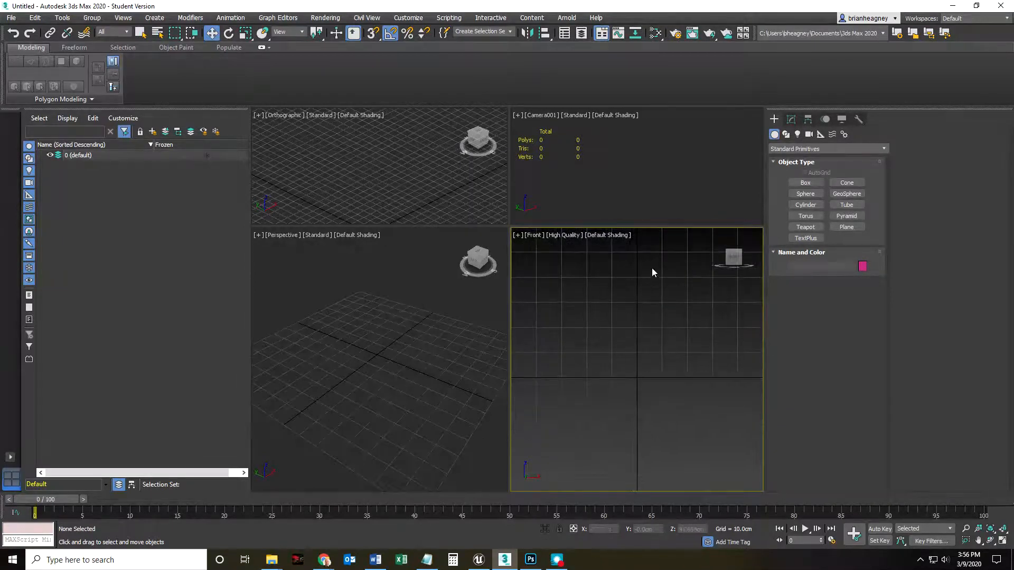
# Step: Switch the Camera001 viewport to an orthographic view
pyautogui.click(541, 115)
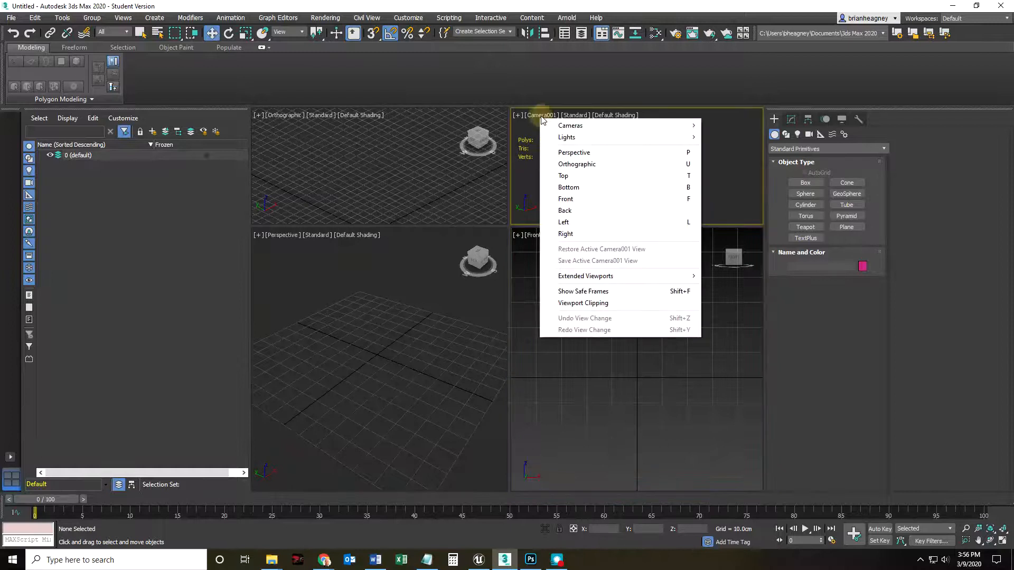
pyautogui.click(569, 164)
pyautogui.click(396, 295)
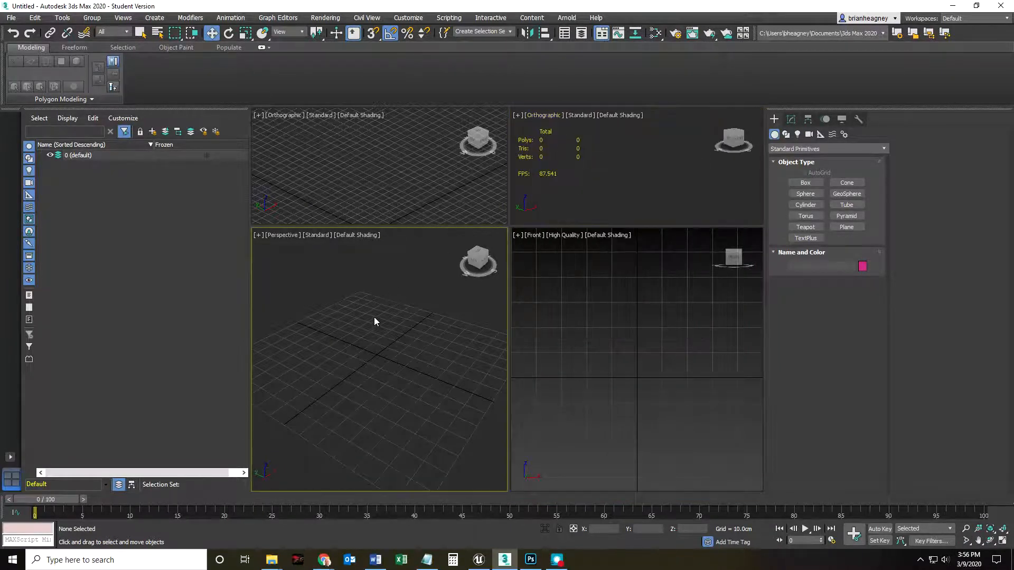
# Step: Assign Top, Left, Front and Perspective views to the four viewports and resize them so Top and Front are taller
pyautogui.click(365, 163)
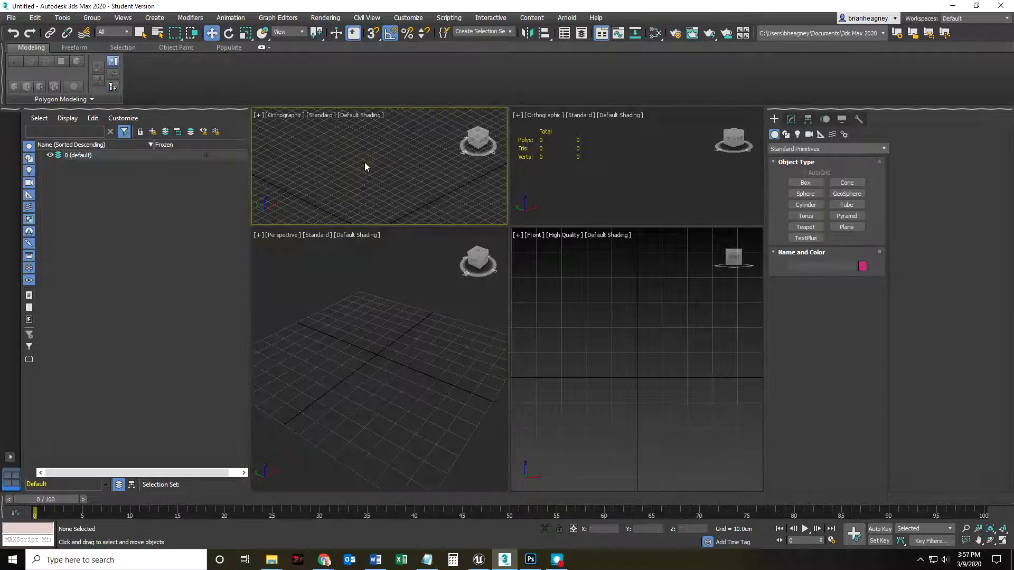
pyautogui.press('t')
pyautogui.click(359, 354)
pyautogui.press('l')
pyautogui.click(664, 160)
pyautogui.press('f')
pyautogui.click(650, 322)
pyautogui.press('p')
pyautogui.keyDown('alt'); pyautogui.moveTo(599, 352); pyautogui.dragTo(639, 379, button='middle'); pyautogui.keyUp('alt')
pyautogui.moveTo(509, 226); pyautogui.dragTo(506, 328)
# Step: Draw a plane about 25.5 cm long and 22.6 cm wide in the Front viewport
pyautogui.click(590, 246)
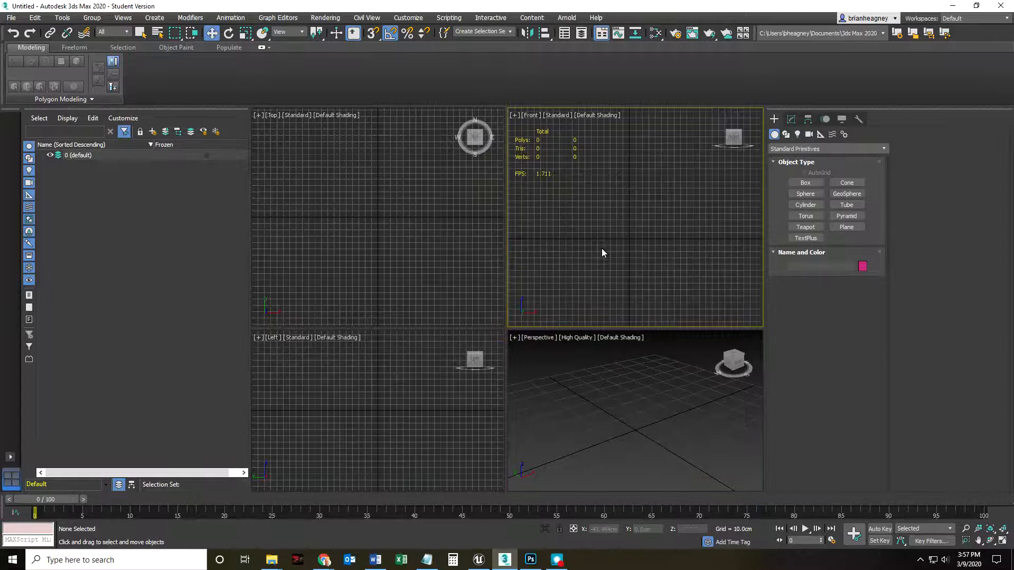
pyautogui.moveTo(628, 235); pyautogui.dragTo(600, 238, button='middle')
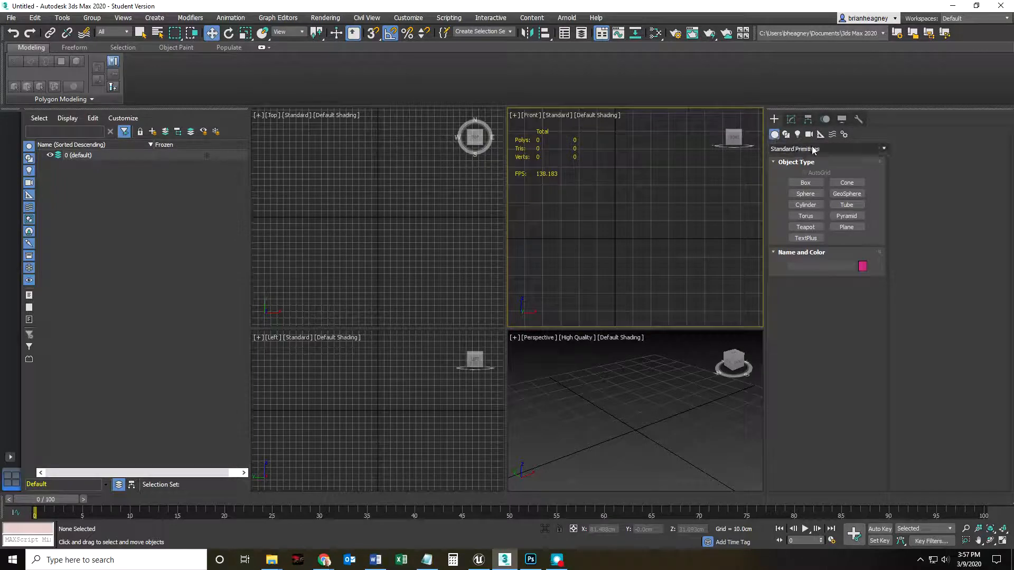
pyautogui.click(846, 226)
pyautogui.moveTo(590, 192); pyautogui.dragTo(632, 239)
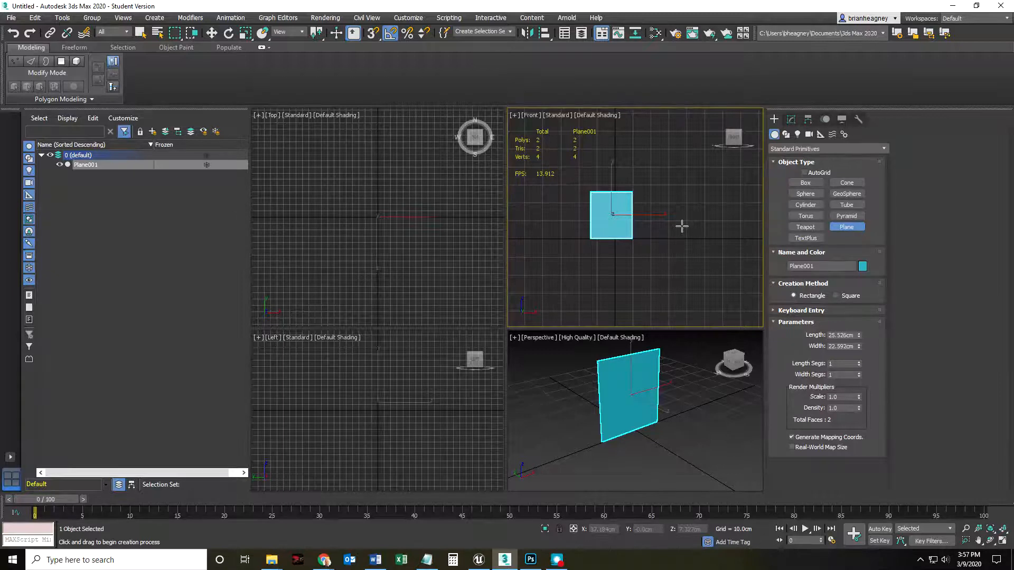
# Step: Set the plane's length and width to 30 cm each
pyautogui.click(791, 121)
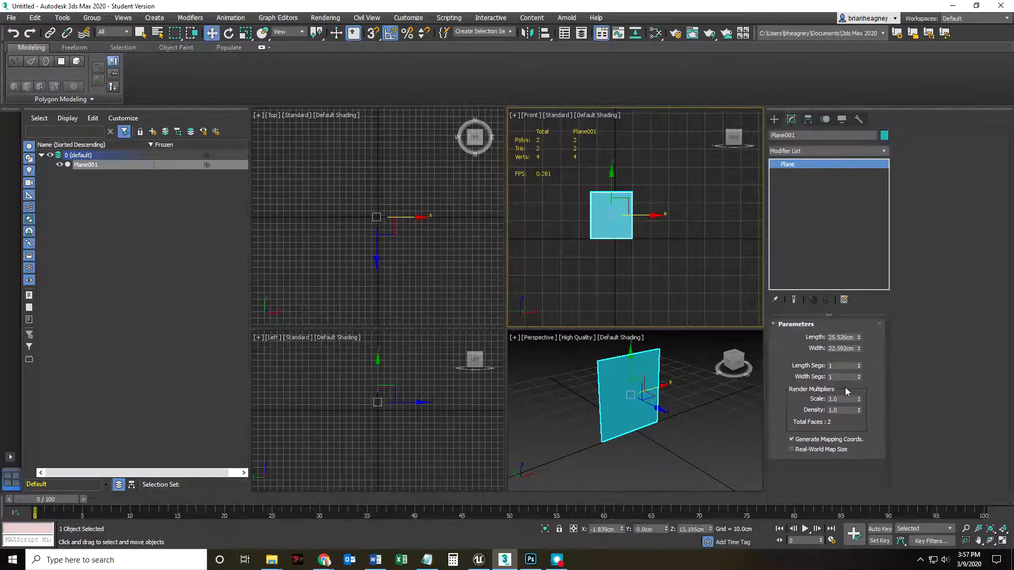
pyautogui.doubleClick(839, 337)
pyautogui.write('30')
pyautogui.press('Return')
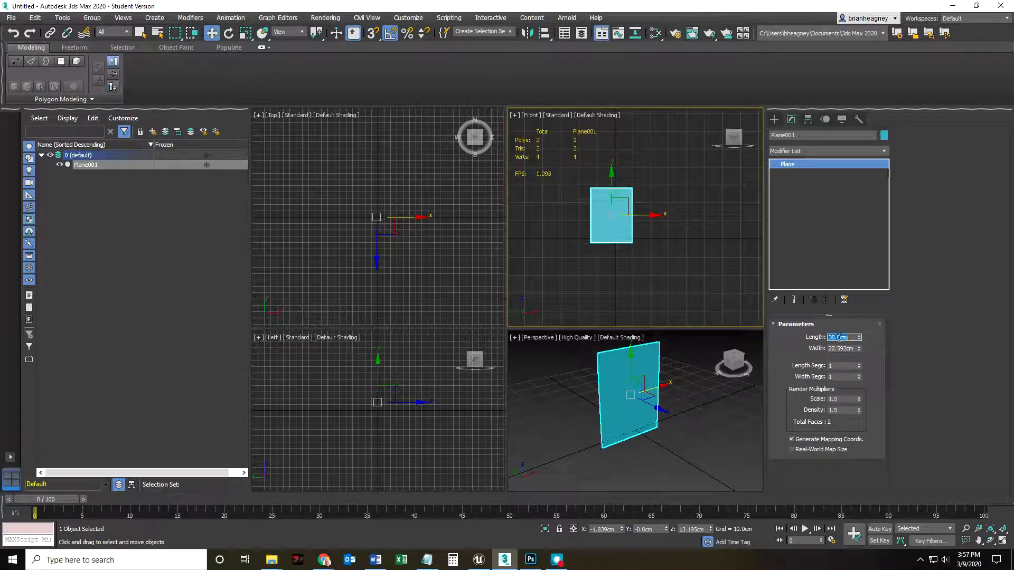
pyautogui.doubleClick(835, 348)
pyautogui.write('3')
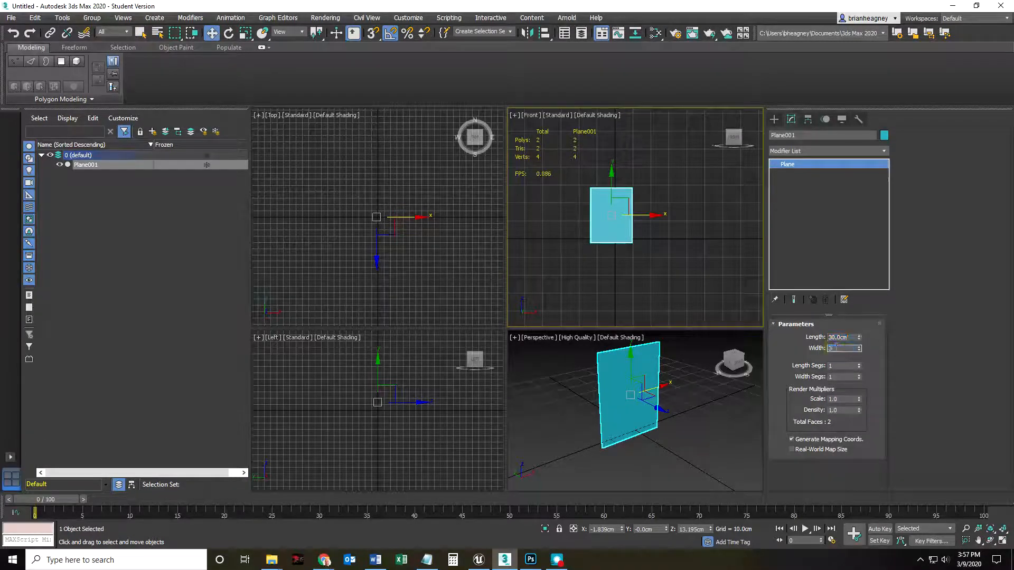
pyautogui.write('0')
pyautogui.press('Return')
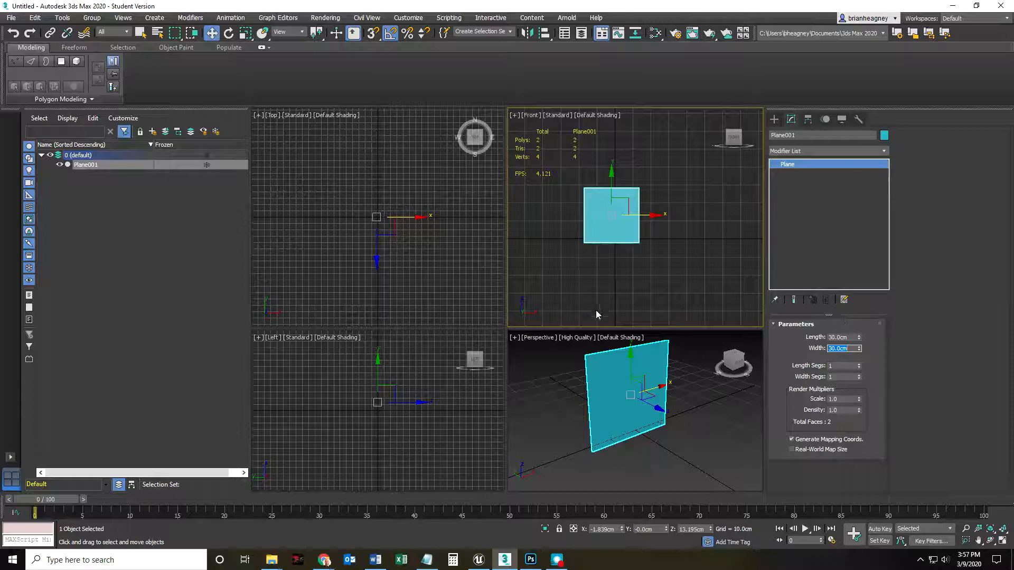
# Step: Maximize the Perspective viewport and raise the plane along Z to about 16.5 cm
pyautogui.rightClick(723, 449)
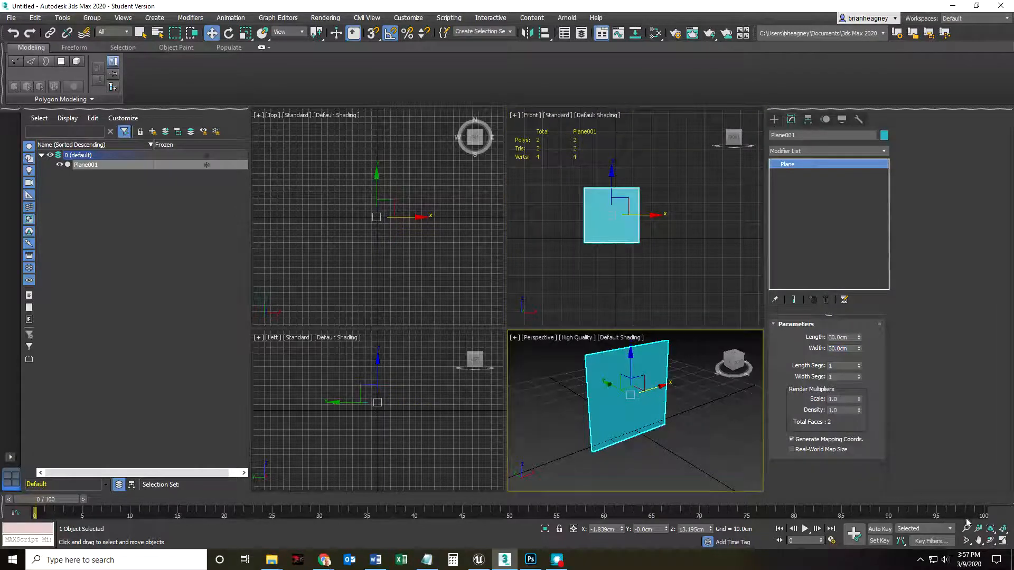
pyautogui.click(1003, 541)
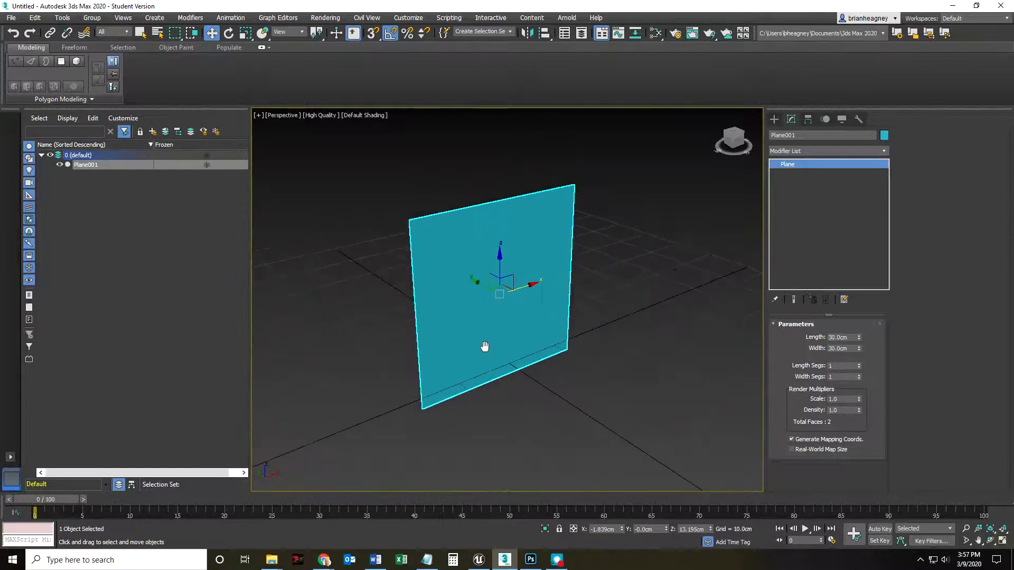
pyautogui.keyDown('alt'); pyautogui.moveTo(540, 390); pyautogui.dragTo(555, 400, button='middle'); pyautogui.keyUp('alt')
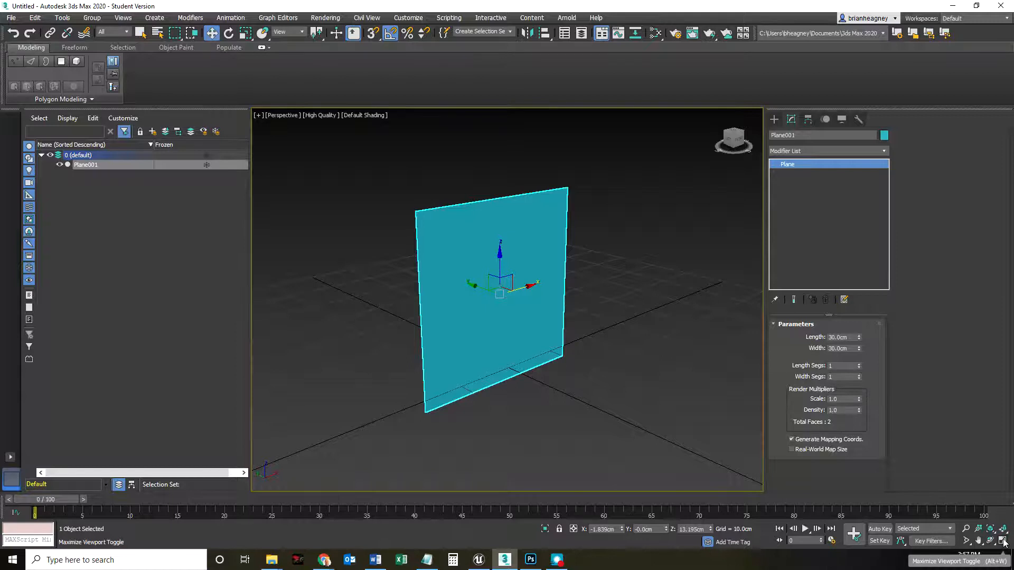
pyautogui.moveTo(547, 398); pyautogui.dragTo(528, 366, button='middle')
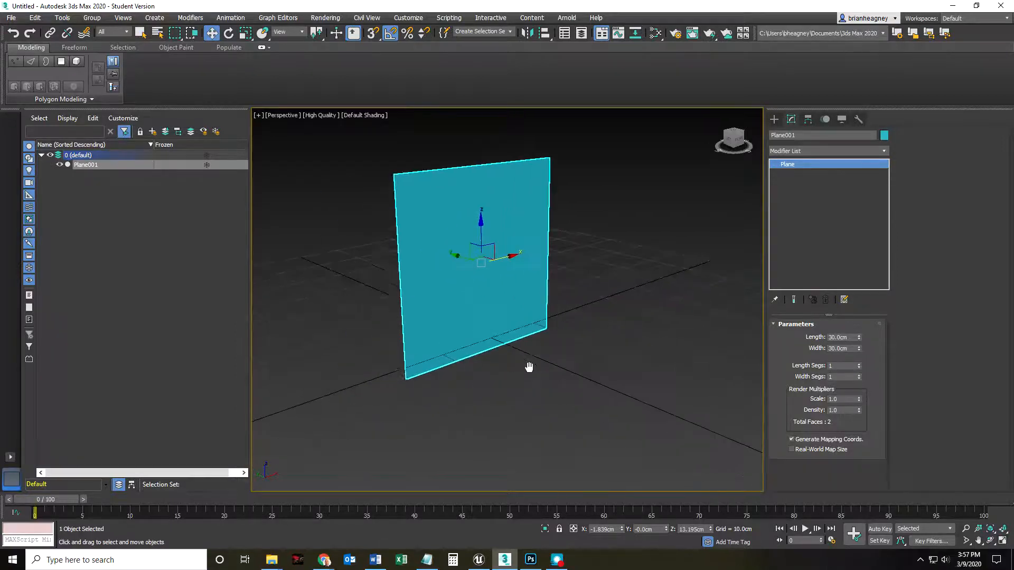
pyautogui.moveTo(486, 233); pyautogui.dragTo(490, 211)
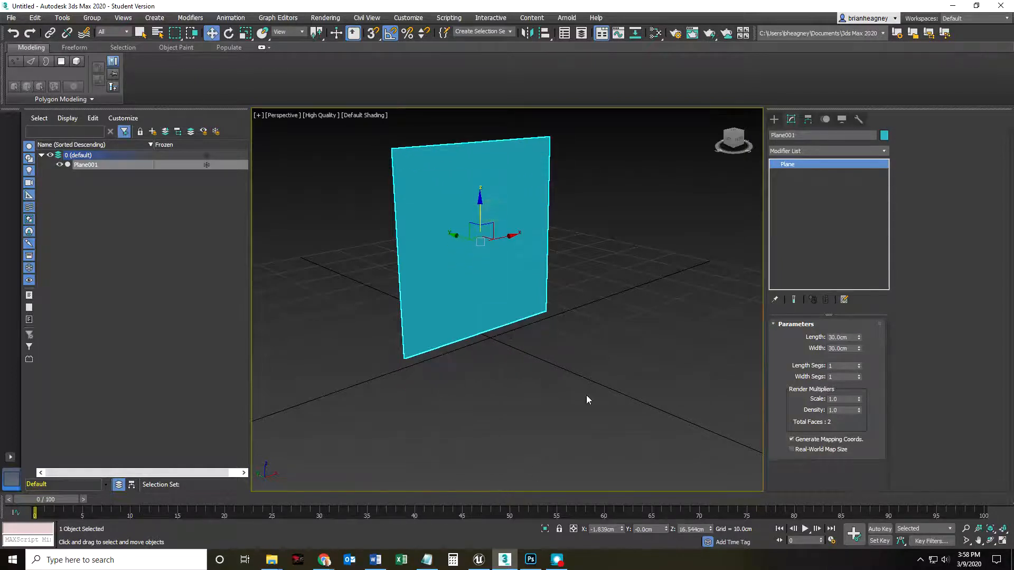
# Step: Try to align only the plane's pivot point to the plane's own minimum Z position
pyautogui.click(808, 119)
pyautogui.click(806, 194)
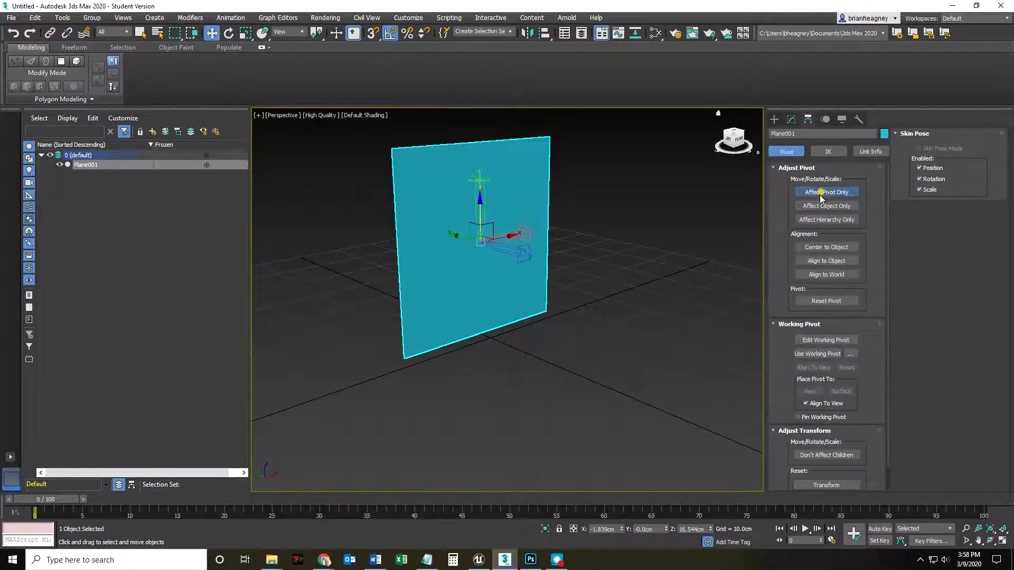
pyautogui.click(545, 33)
pyautogui.click(521, 161)
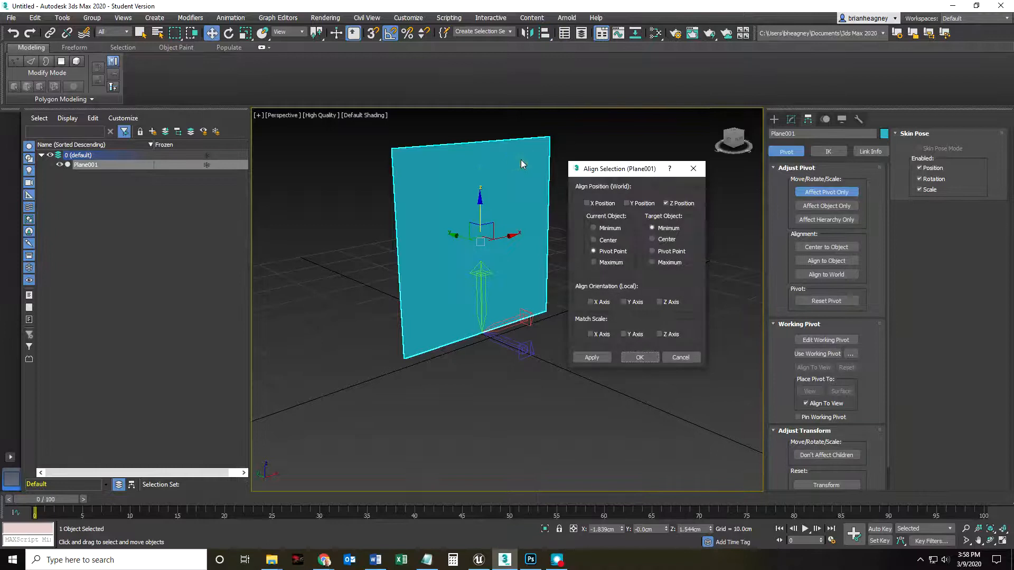
pyautogui.moveTo(613, 170); pyautogui.dragTo(630, 164)
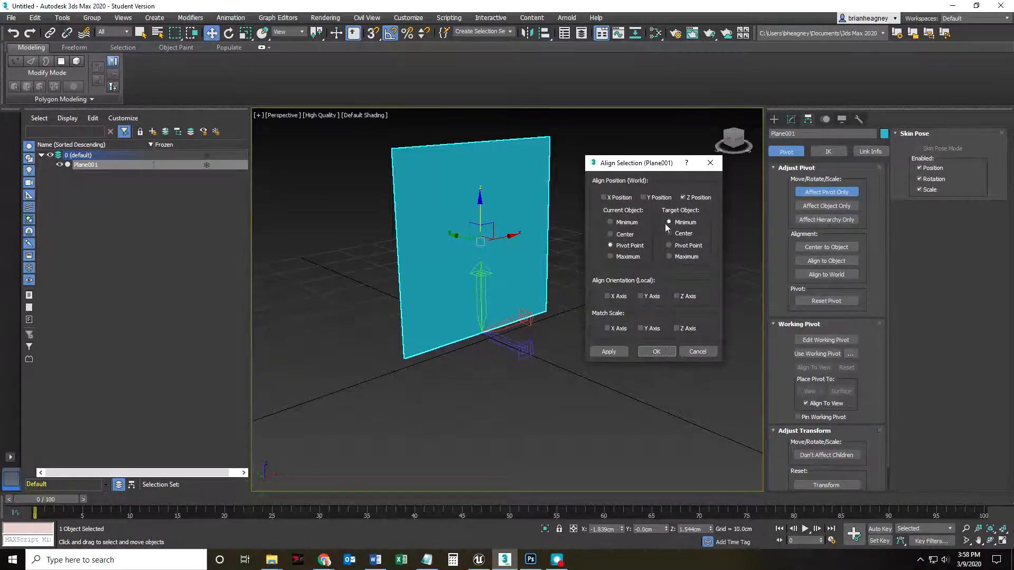
pyautogui.click(610, 245)
pyautogui.click(655, 351)
pyautogui.click(688, 351)
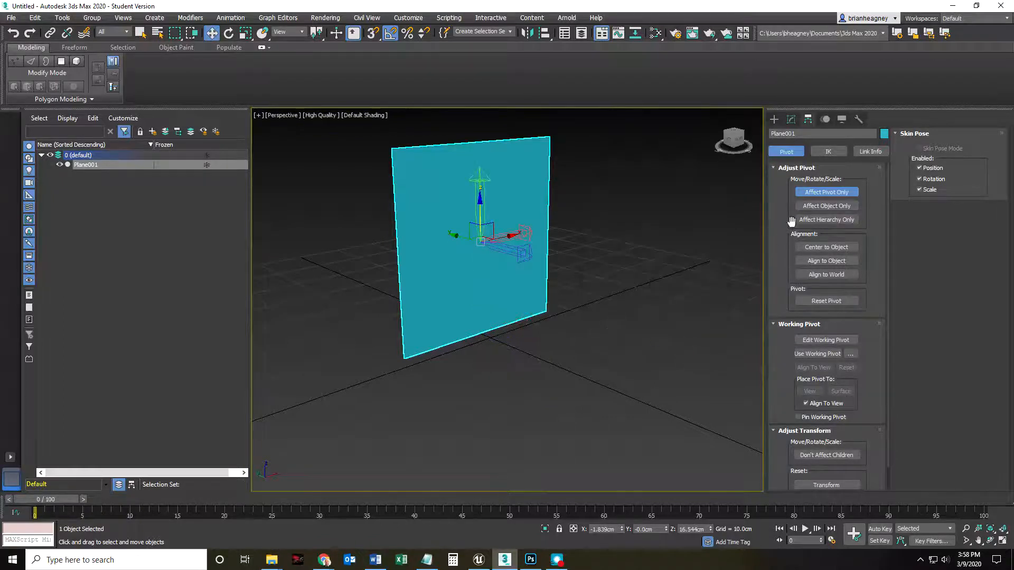
pyautogui.click(817, 192)
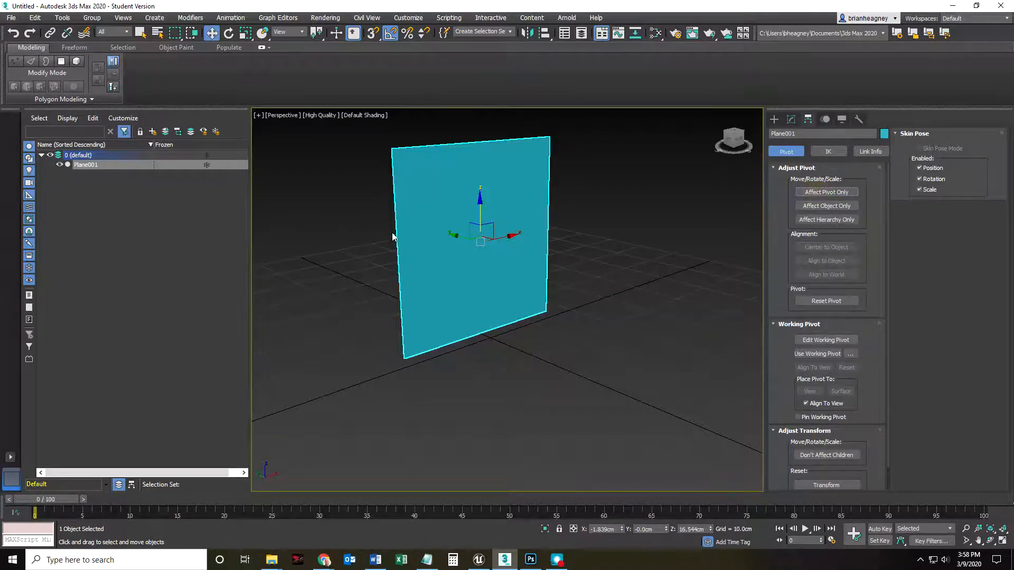
# Step: Examine the plane's move gizmo axes in the Front and Left views under the View reference coordinate system
pyautogui.moveTo(365, 238); pyautogui.dragTo(364, 274, button='middle')
pyautogui.click(294, 30)
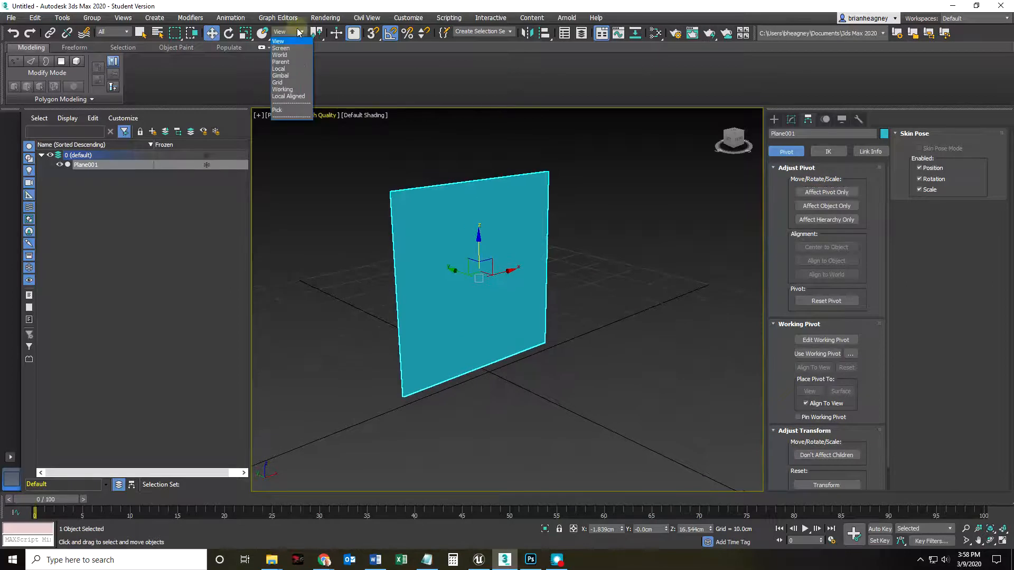
pyautogui.click(299, 32)
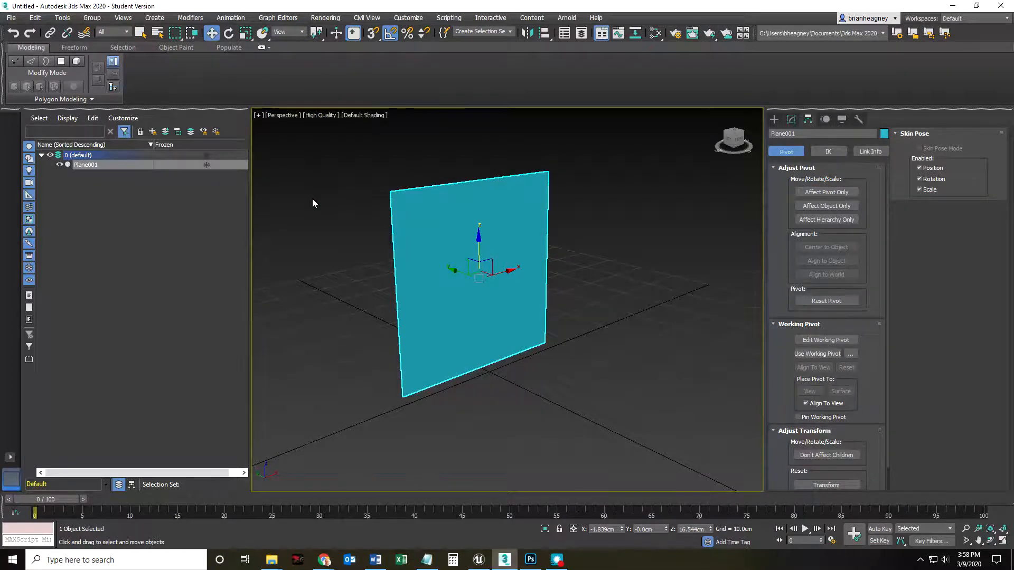
pyautogui.press('f')
pyautogui.scroll(-3, 349, 304)
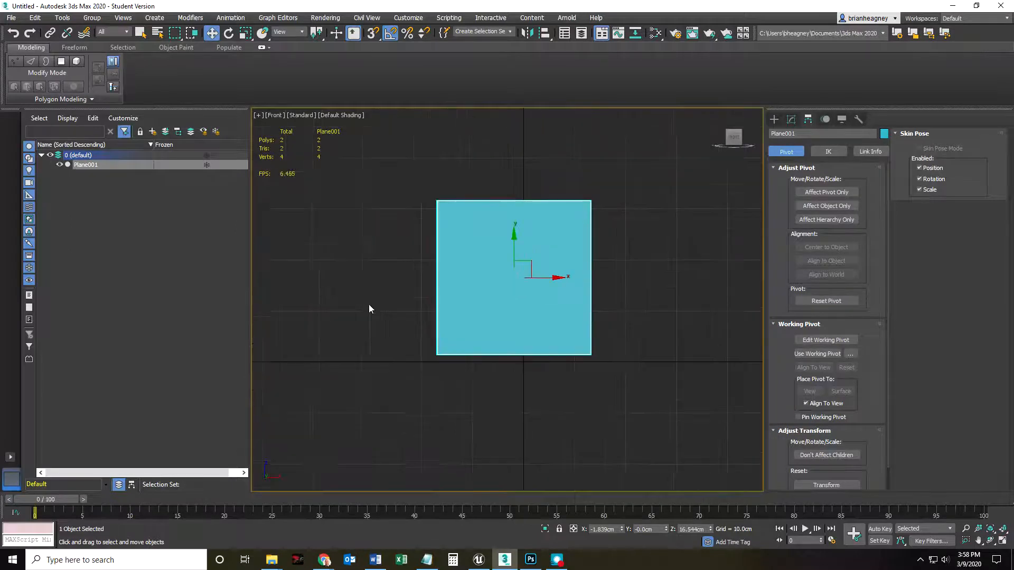
pyautogui.scroll(3, 655, 308)
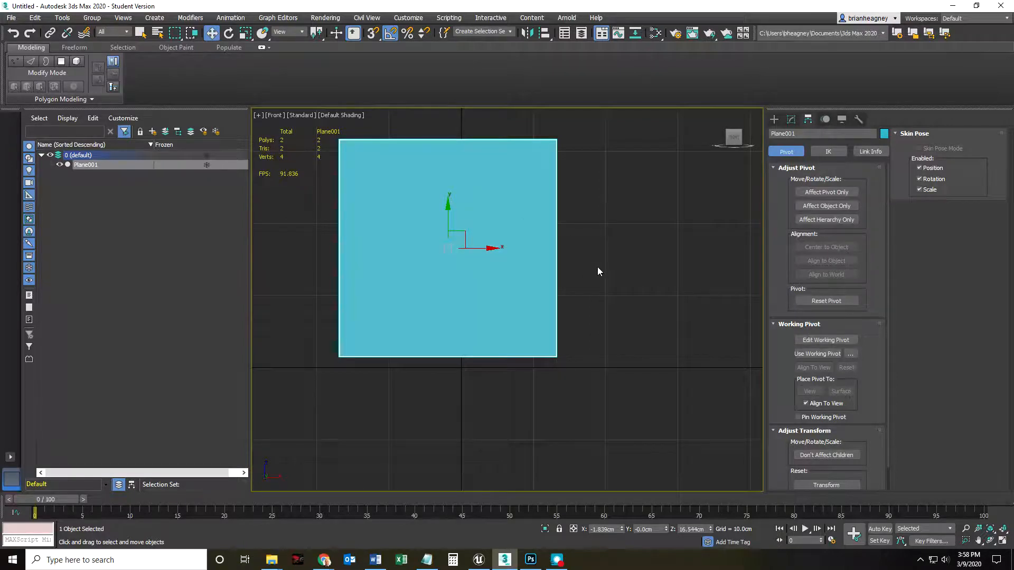
pyautogui.press('l')
pyautogui.scroll(3, 429, 318)
pyautogui.moveTo(429, 318); pyautogui.dragTo(540, 290, button='middle')
pyautogui.scroll(3, 491, 334)
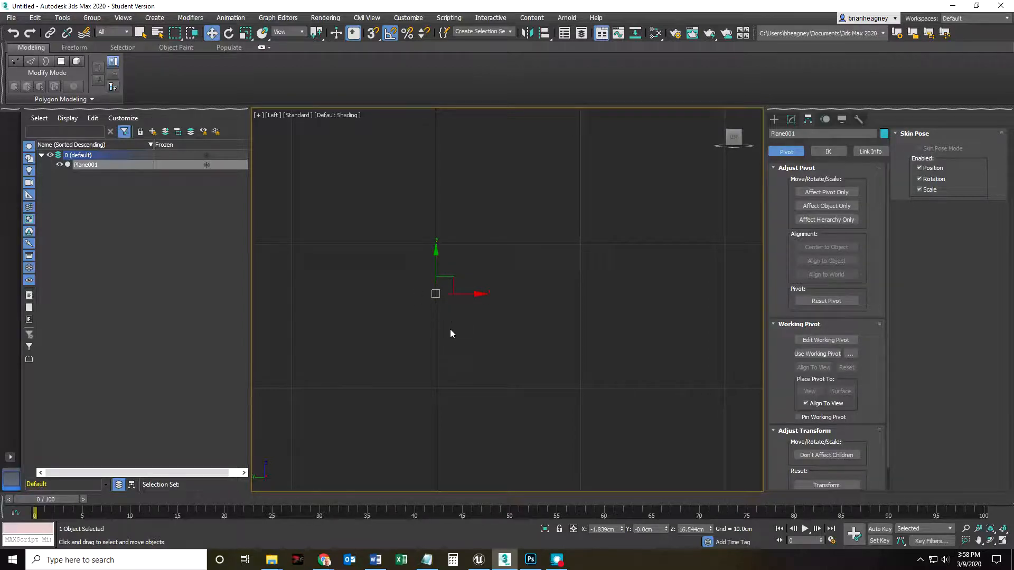
# Step: Change the reference coordinate system to World while the plane is shown in the Left view
pyautogui.press('f')
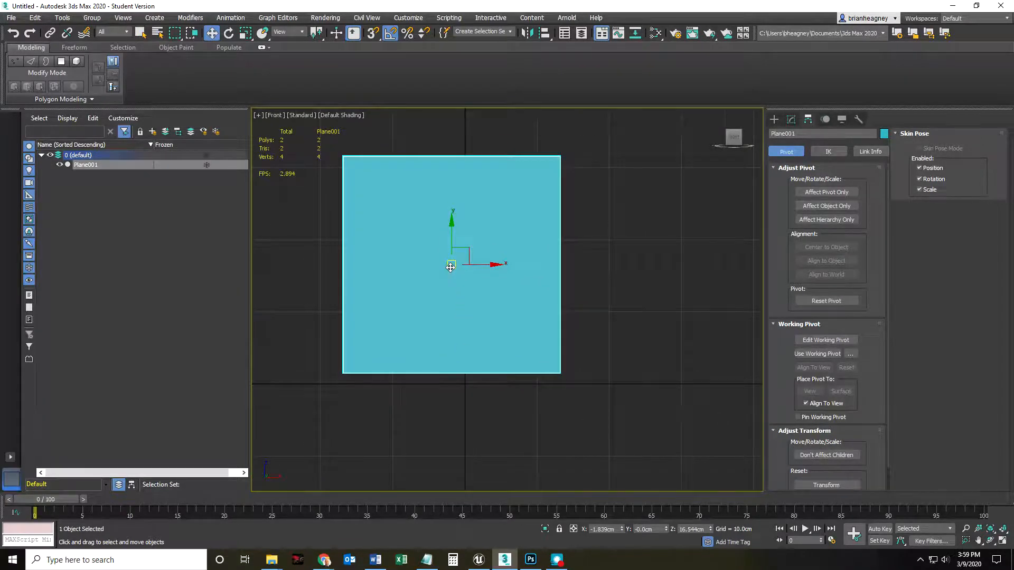
pyautogui.press('l')
pyautogui.scroll(2, 414, 313)
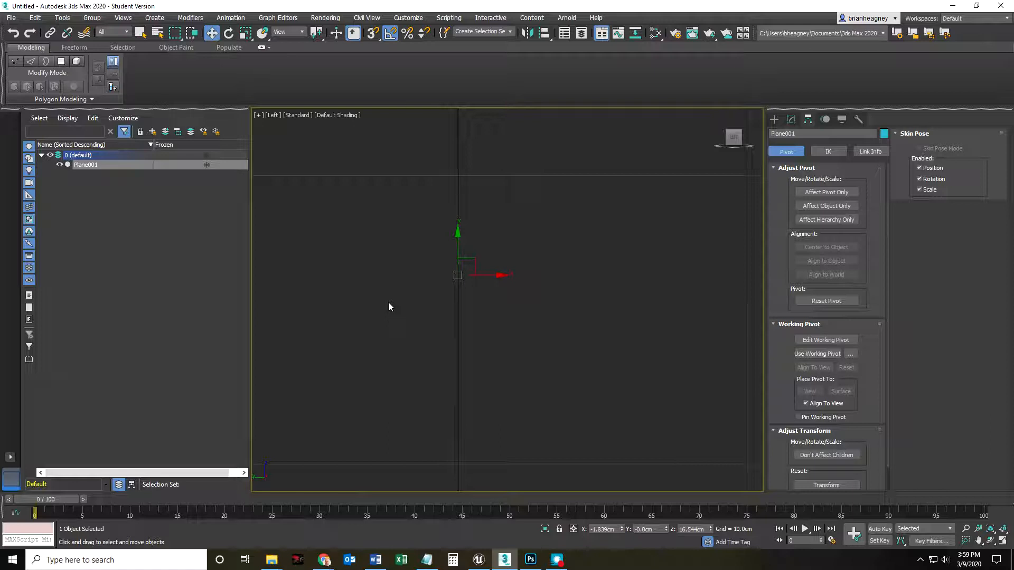
pyautogui.click(302, 32)
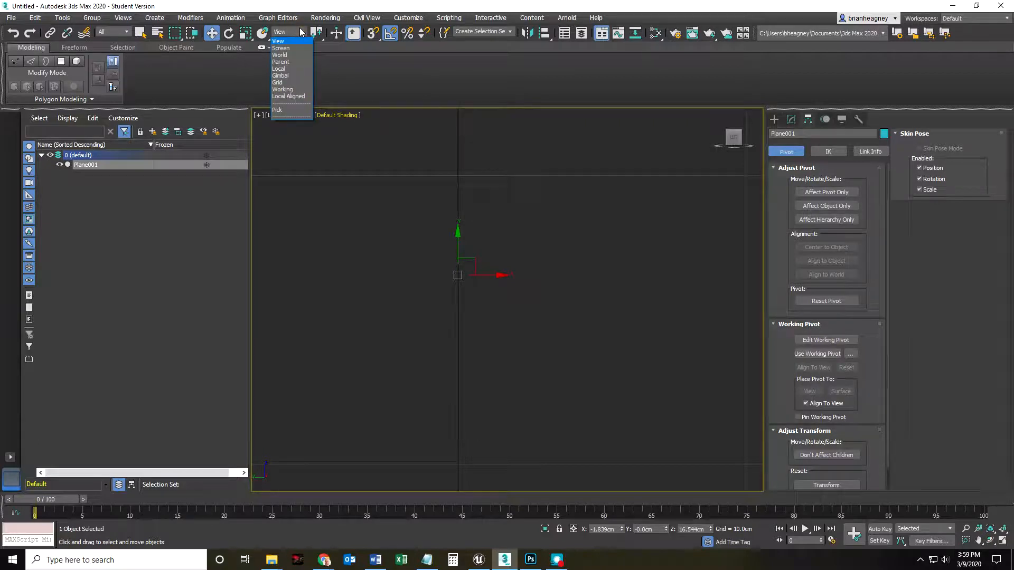
pyautogui.click(290, 55)
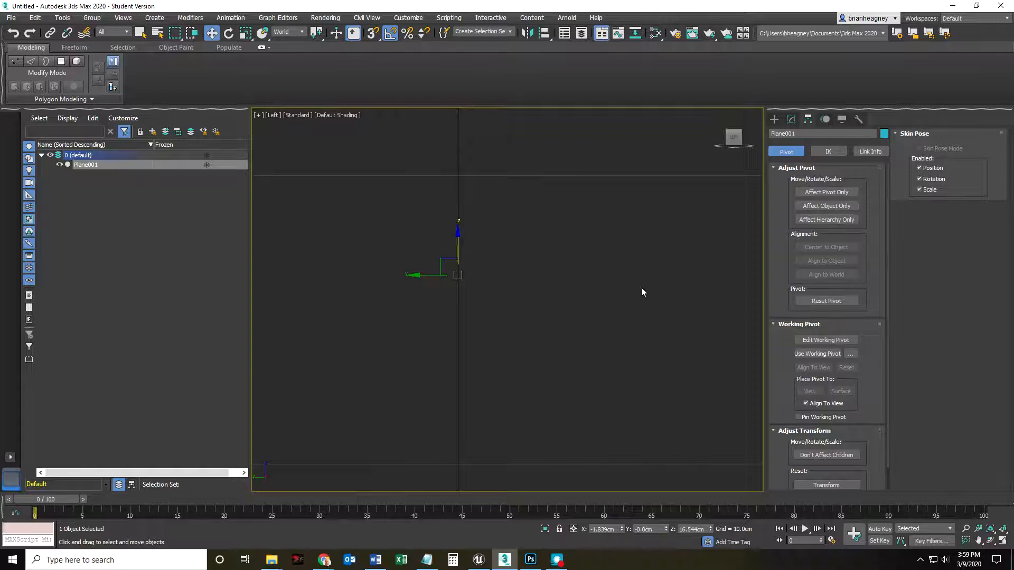
# Step: Move the plane along X to about 0.1 cm in the Front view and inspect its World axes from an angle
pyautogui.moveTo(479, 350); pyautogui.dragTo(501, 354, button='middle')
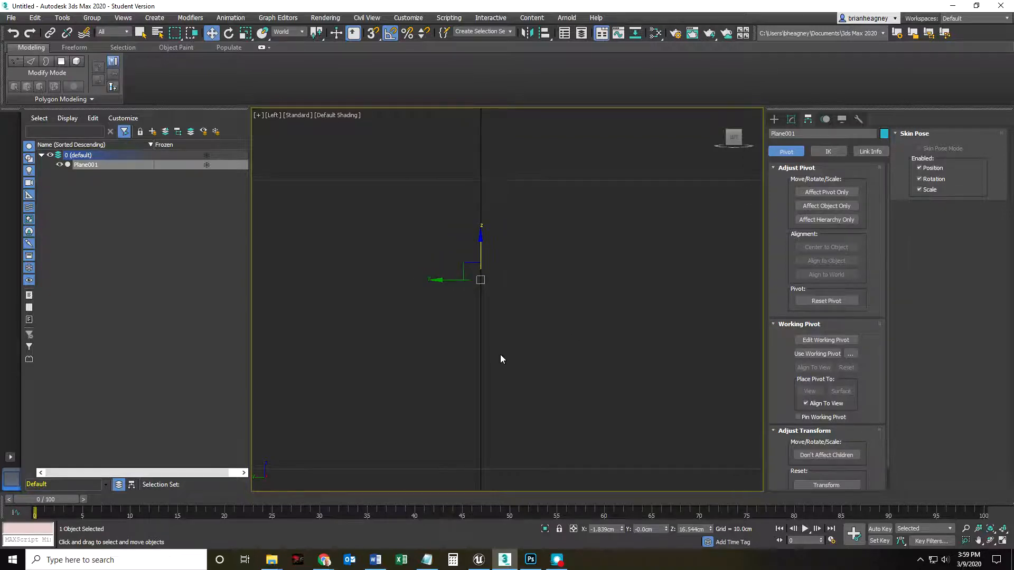
pyautogui.press('f')
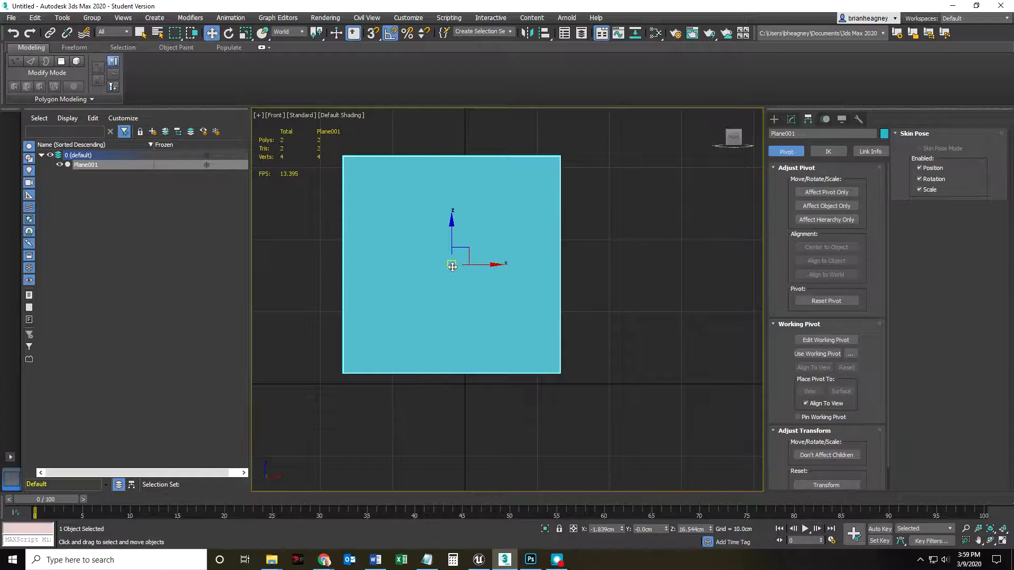
pyautogui.moveTo(473, 265); pyautogui.dragTo(476, 239)
pyautogui.keyDown('alt'); pyautogui.moveTo(441, 321); pyautogui.dragTo(492, 338, button='middle'); pyautogui.keyUp('alt')
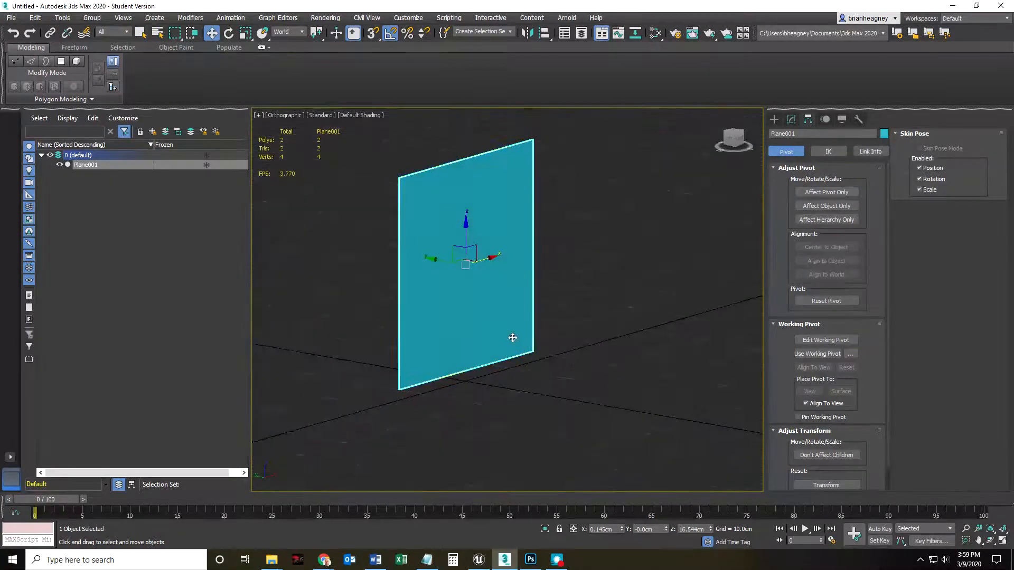
# Step: Change the reference coordinate system to View and show the plane in the Front view
pyautogui.click(297, 31)
pyautogui.click(287, 41)
pyautogui.press('f')
pyautogui.scroll(5, 476, 298)
pyautogui.scroll(-3, 469, 342)
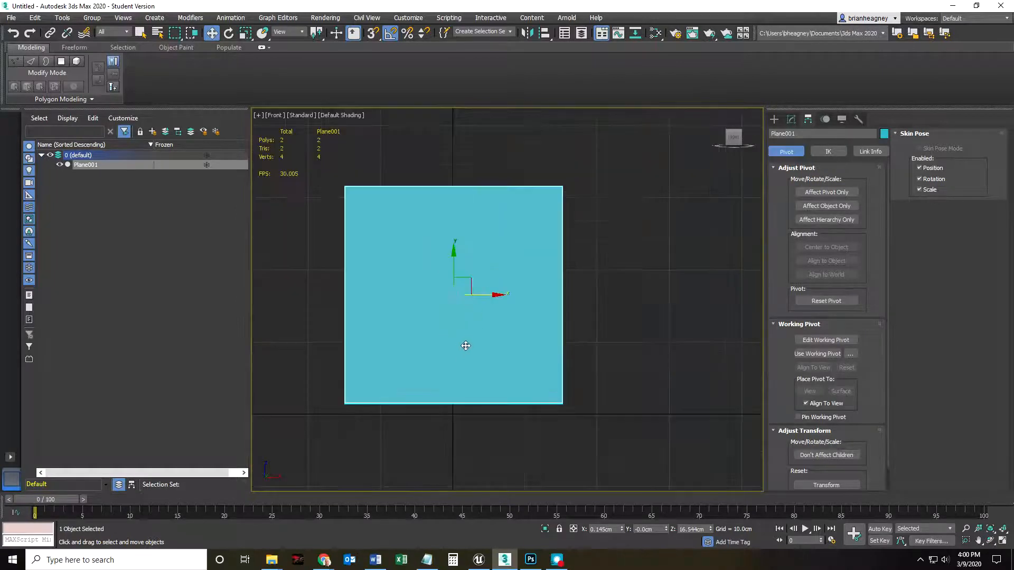
# Step: Align only the plane's pivot point to the plane's own minimum in Y position, and leave pivot-only editing
pyautogui.click(817, 192)
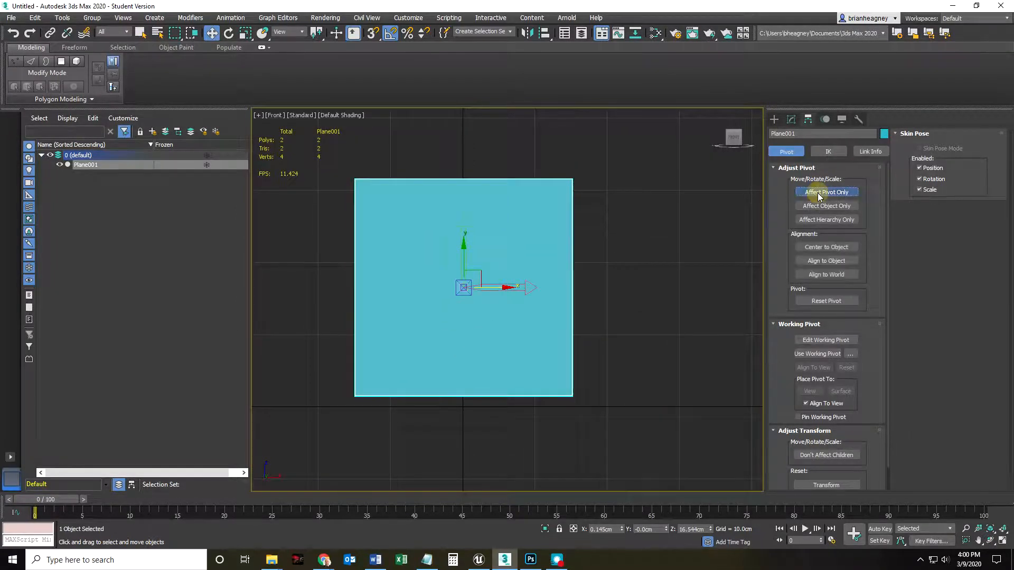
pyautogui.click(544, 32)
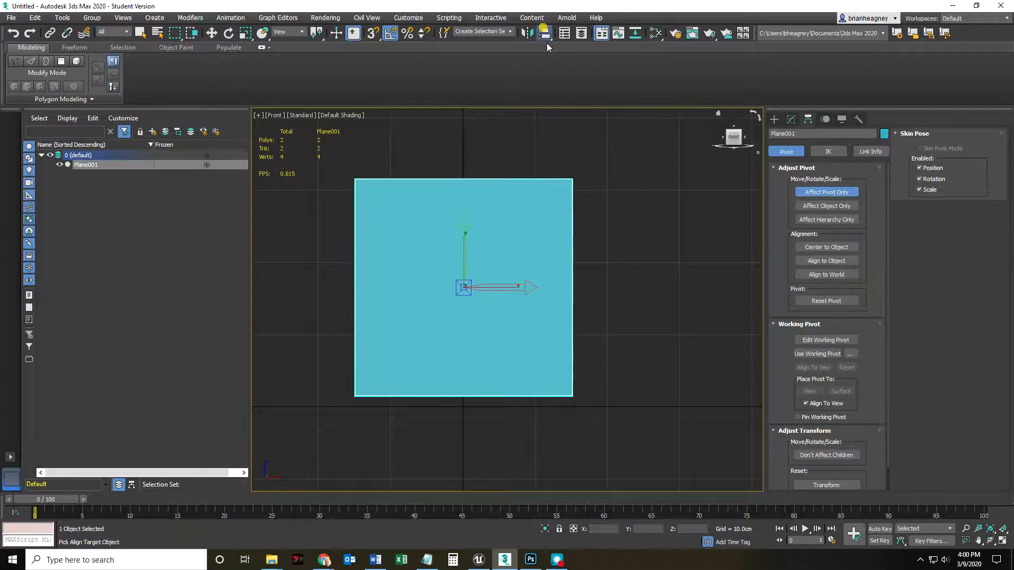
pyautogui.click(531, 203)
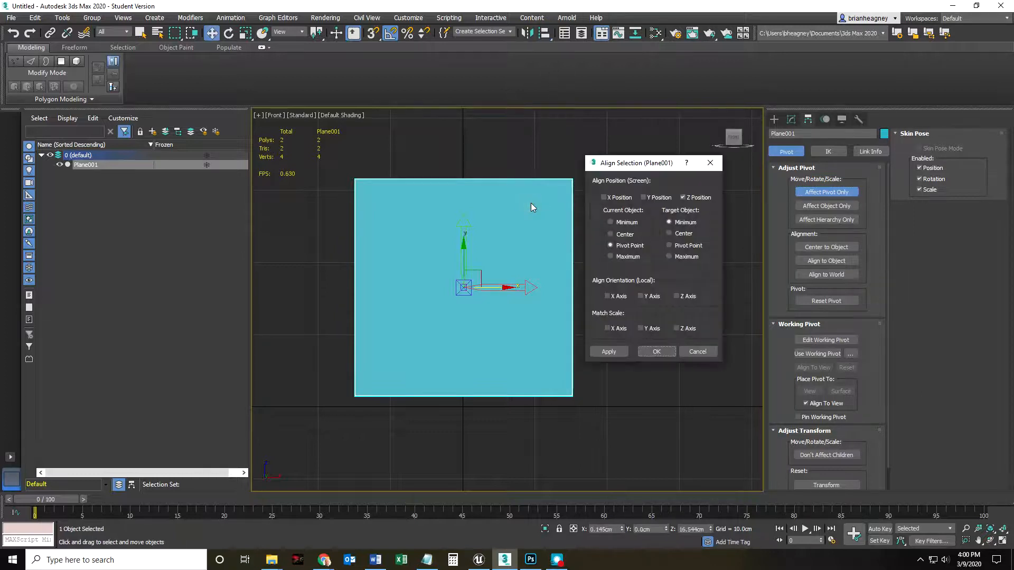
pyautogui.click(682, 195)
pyautogui.click(644, 197)
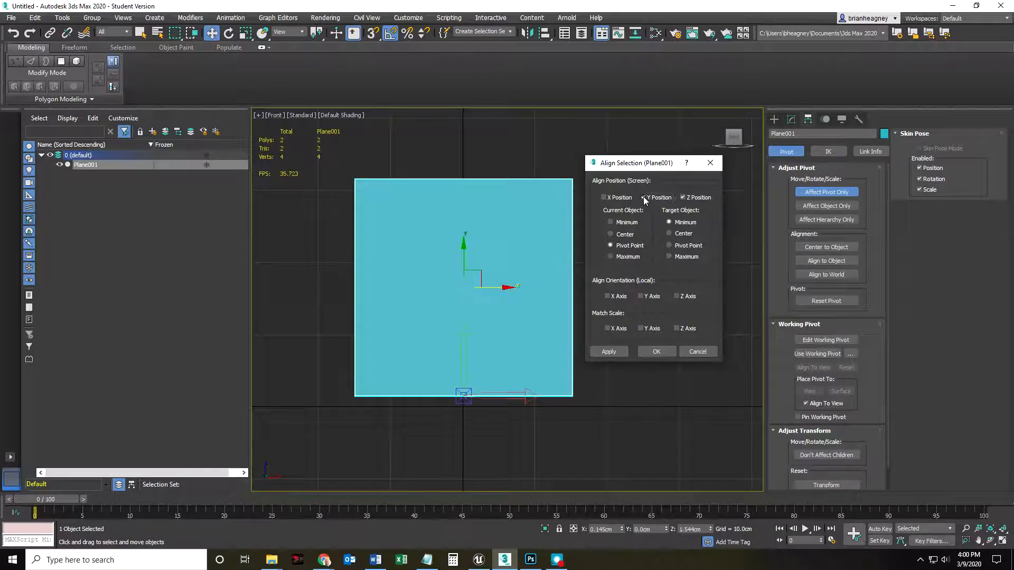
pyautogui.click(684, 198)
pyautogui.click(657, 351)
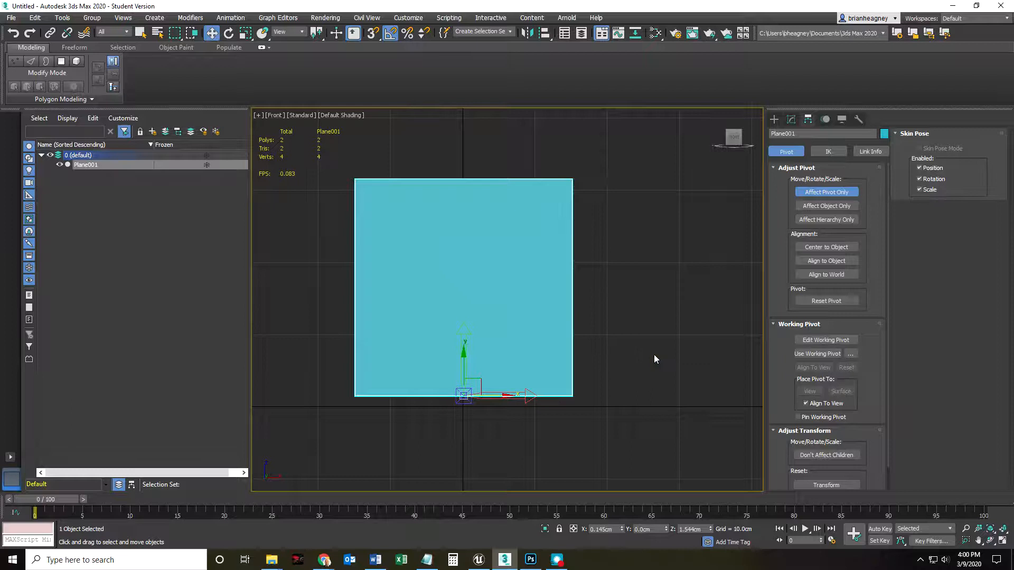
pyautogui.keyDown('alt'); pyautogui.moveTo(422, 462); pyautogui.dragTo(483, 459, button='middle'); pyautogui.keyUp('alt')
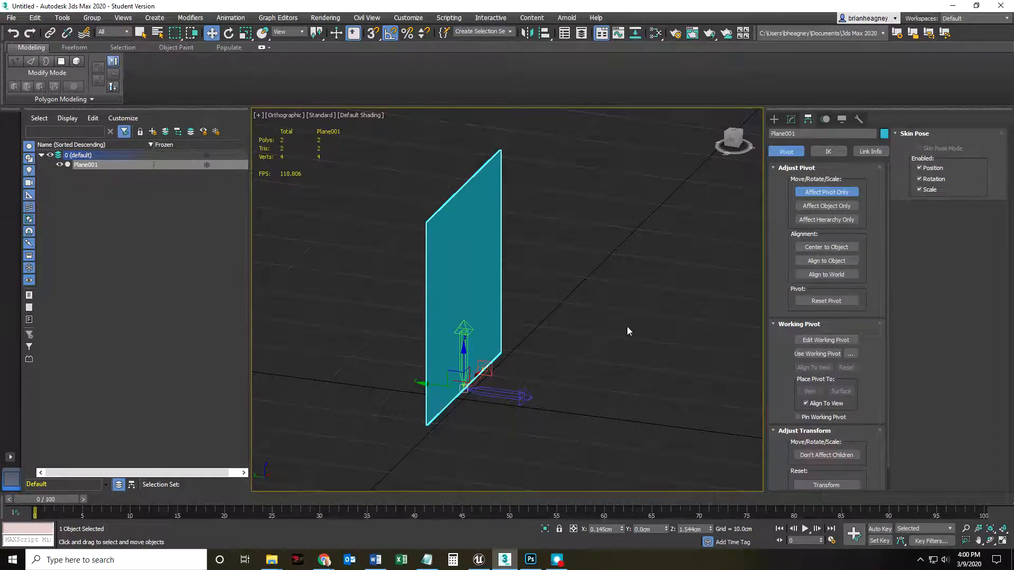
pyautogui.click(827, 192)
# Step: Change the reference coordinate system to World and set the plane's X and Z positions to 0 cm
pyautogui.keyDown('alt'); pyautogui.moveTo(666, 385); pyautogui.dragTo(633, 392, button='middle'); pyautogui.keyUp('alt')
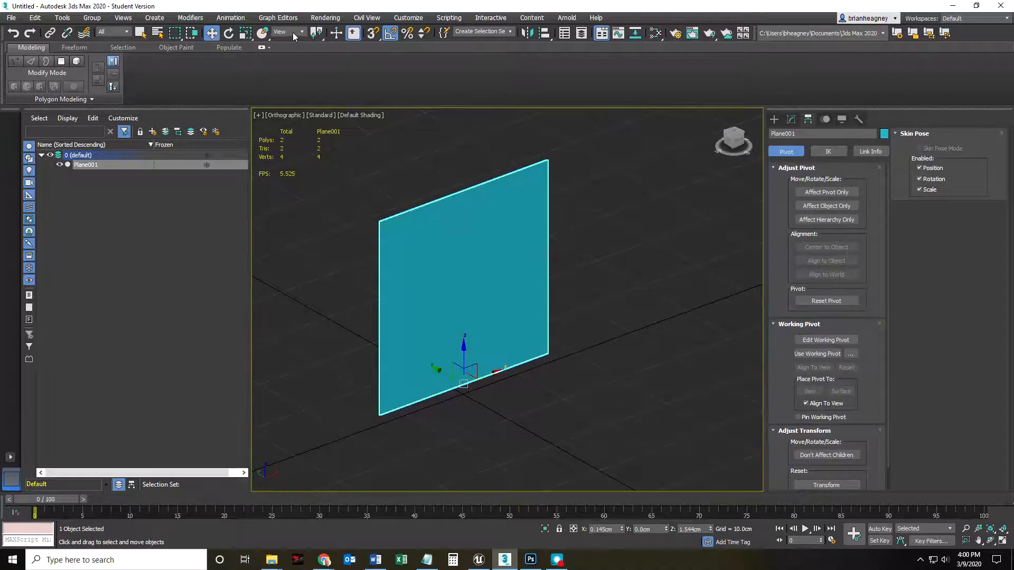
pyautogui.keyDown('alt'); pyautogui.moveTo(488, 339); pyautogui.dragTo(548, 344, button='middle'); pyautogui.keyUp('alt')
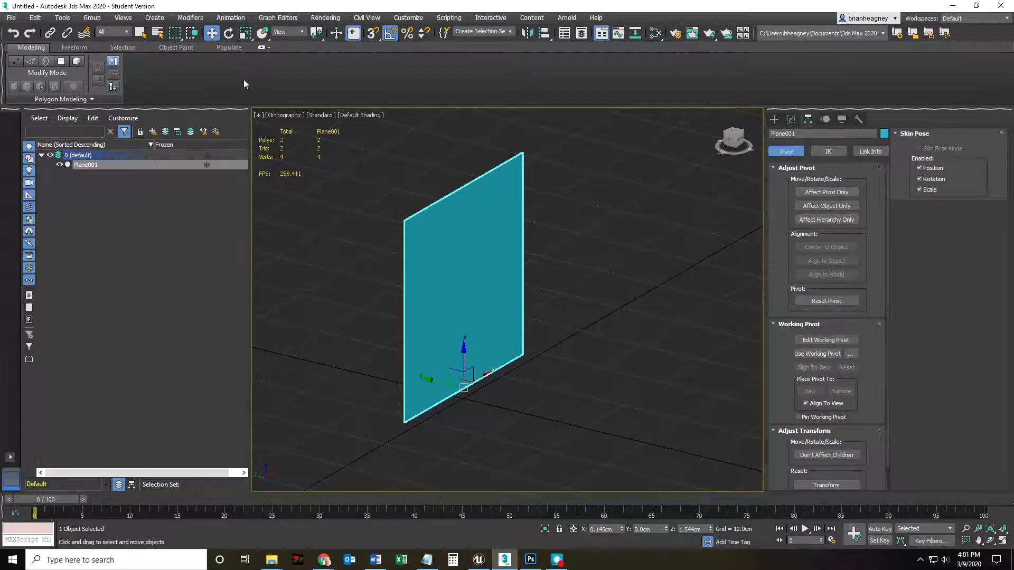
pyautogui.click(302, 32)
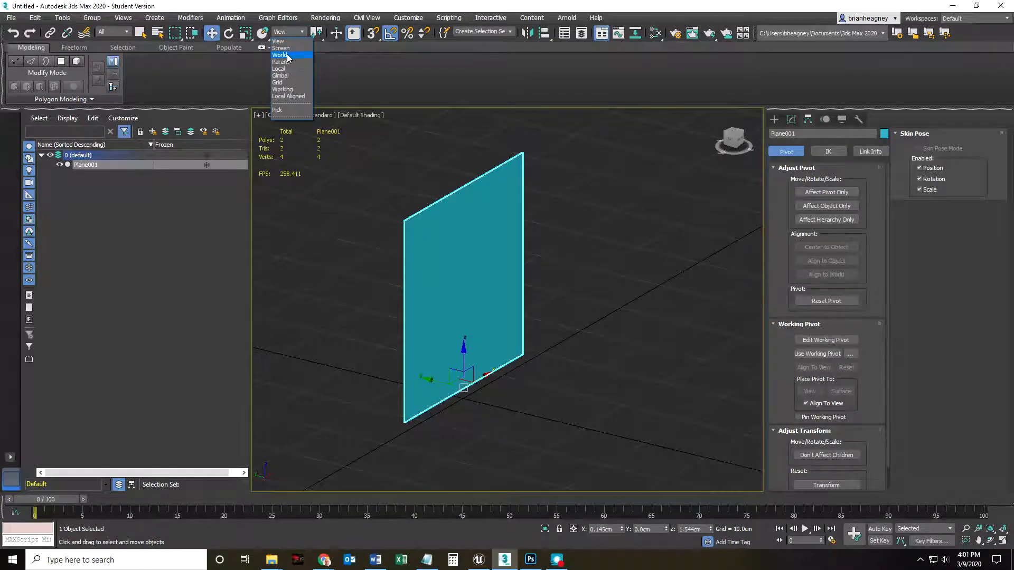
pyautogui.click(288, 55)
pyautogui.keyDown('alt'); pyautogui.moveTo(467, 288); pyautogui.dragTo(511, 351, button='middle'); pyautogui.keyUp('alt')
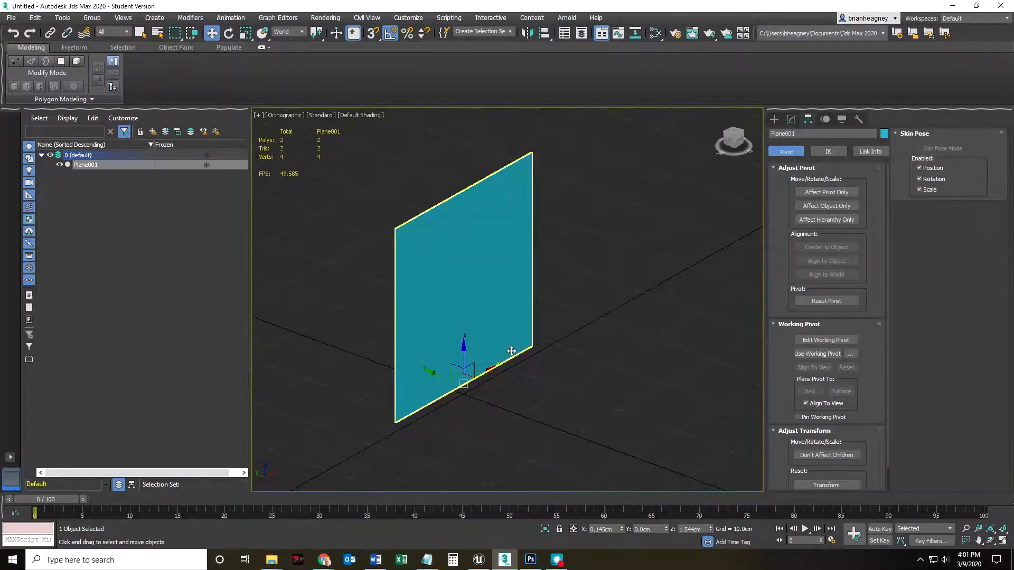
pyautogui.rightClick(710, 530)
pyautogui.rightClick(621, 529)
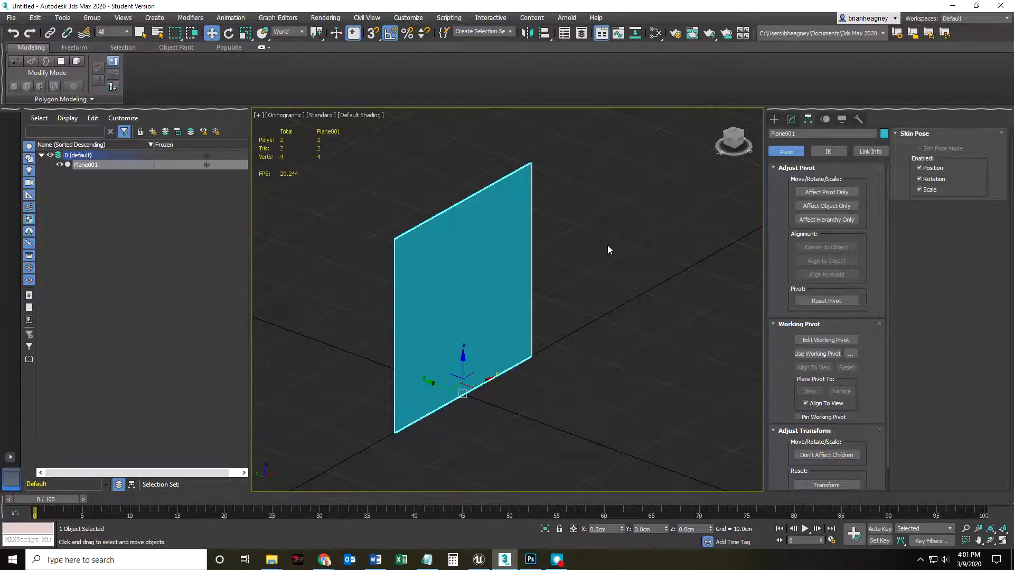
# Step: Open the Slate Material Editor and delete all existing material nodes from View1
pyautogui.click(655, 35)
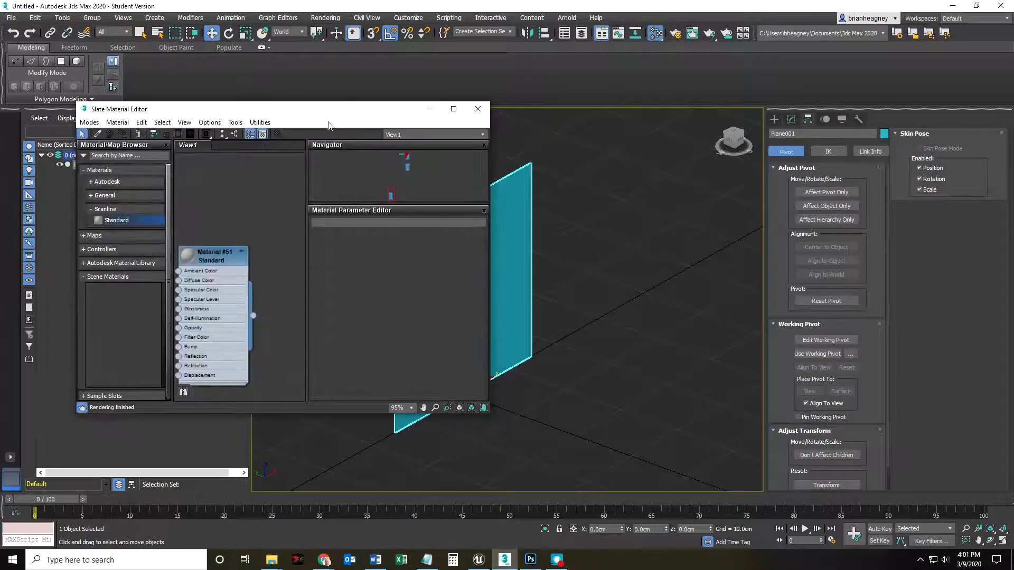
pyautogui.moveTo(309, 111); pyautogui.dragTo(705, 49)
pyautogui.scroll(-10, 660, 211)
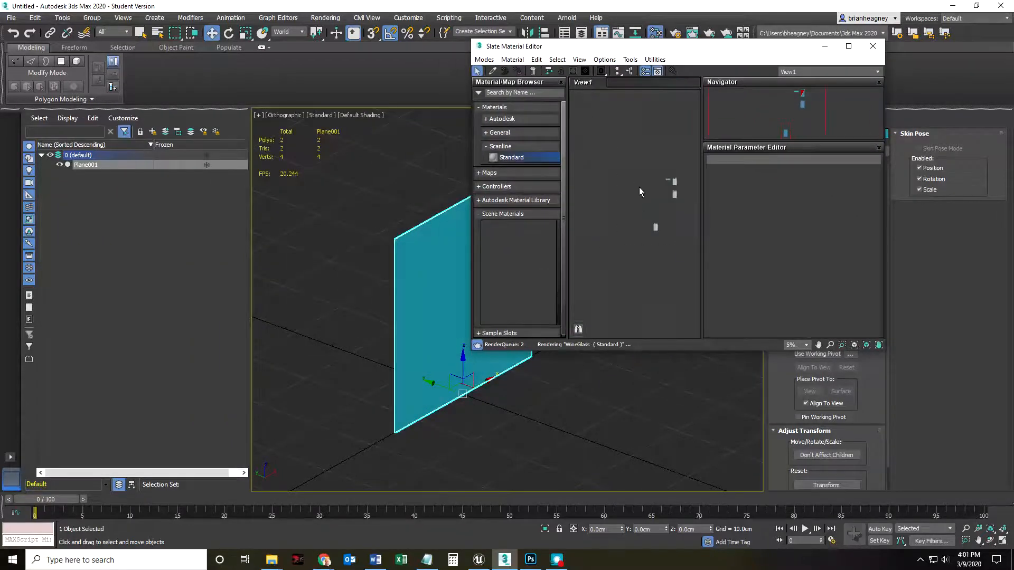
pyautogui.press('Delete')
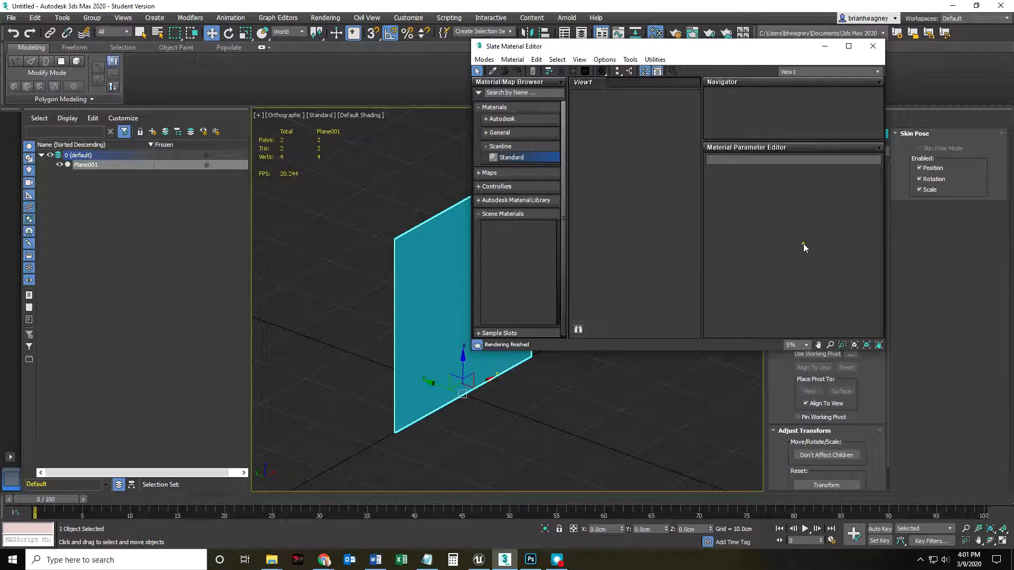
# Step: Enlarge the Slate Material Editor window in width and height and reposition it
pyautogui.moveTo(471, 238); pyautogui.dragTo(232, 239)
pyautogui.moveTo(591, 351); pyautogui.dragTo(596, 436)
pyautogui.moveTo(643, 53); pyautogui.dragTo(696, 38)
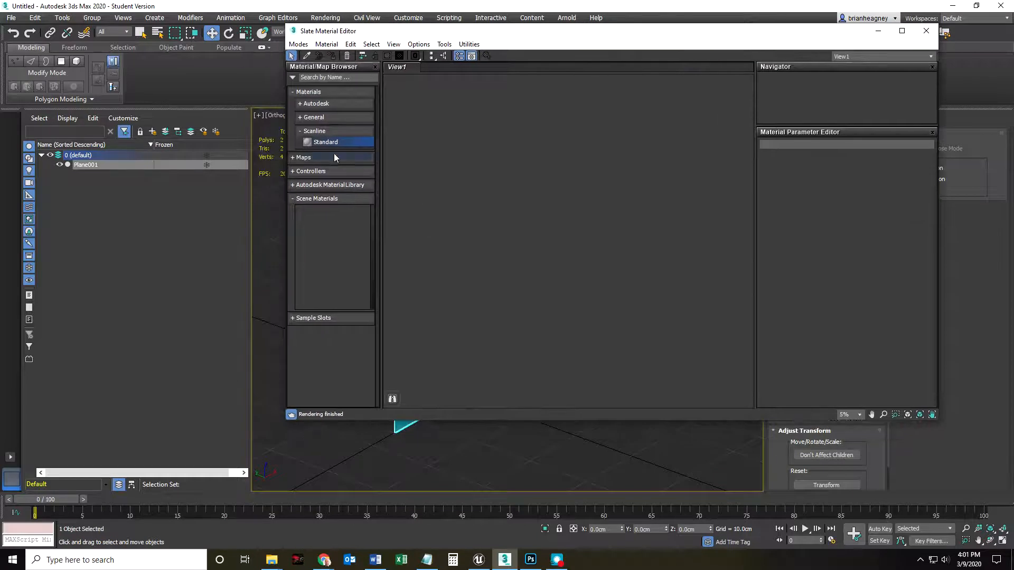
# Step: Add a Scanline Standard material node to View1 and bring it into close view
pyautogui.moveTo(564, 214); pyautogui.dragTo(565, 214)
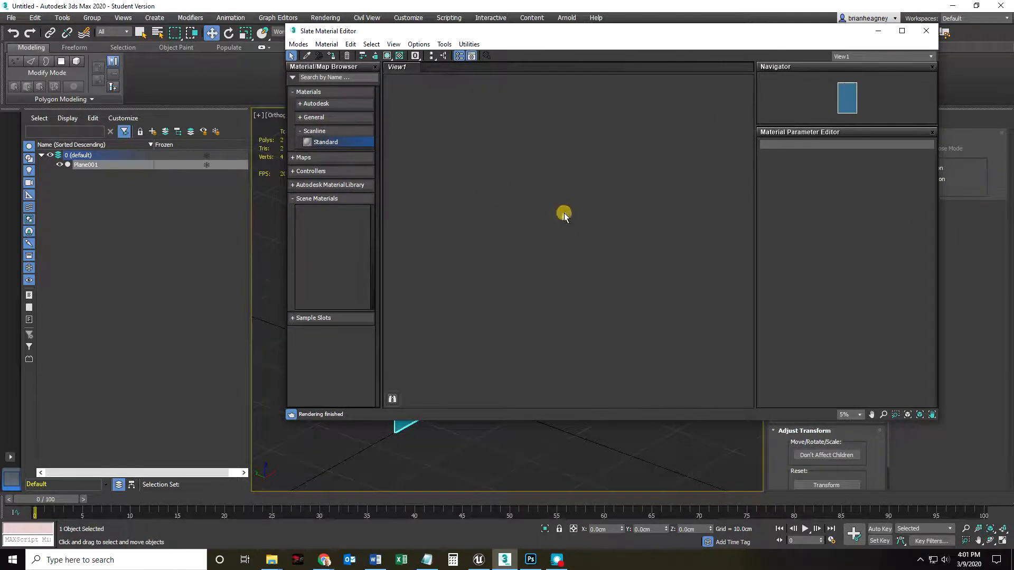
pyautogui.scroll(8, 582, 194)
pyautogui.scroll(3, 584, 144)
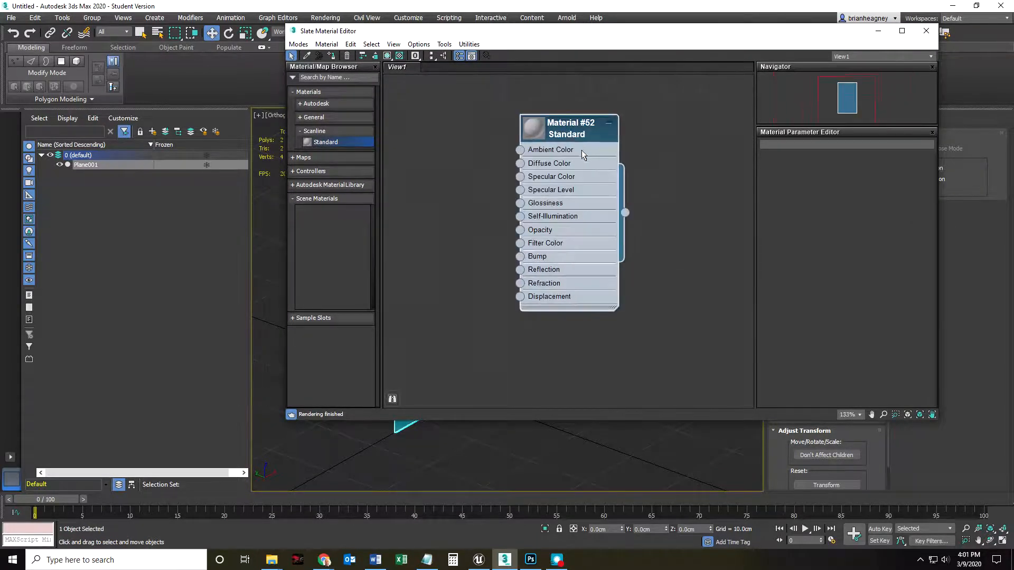
# Step: Open the Standard material's parameters and rename the material WineGlassRefernce
pyautogui.doubleClick(572, 134)
pyautogui.moveTo(805, 145); pyautogui.dragTo(736, 148)
pyautogui.write('Win')
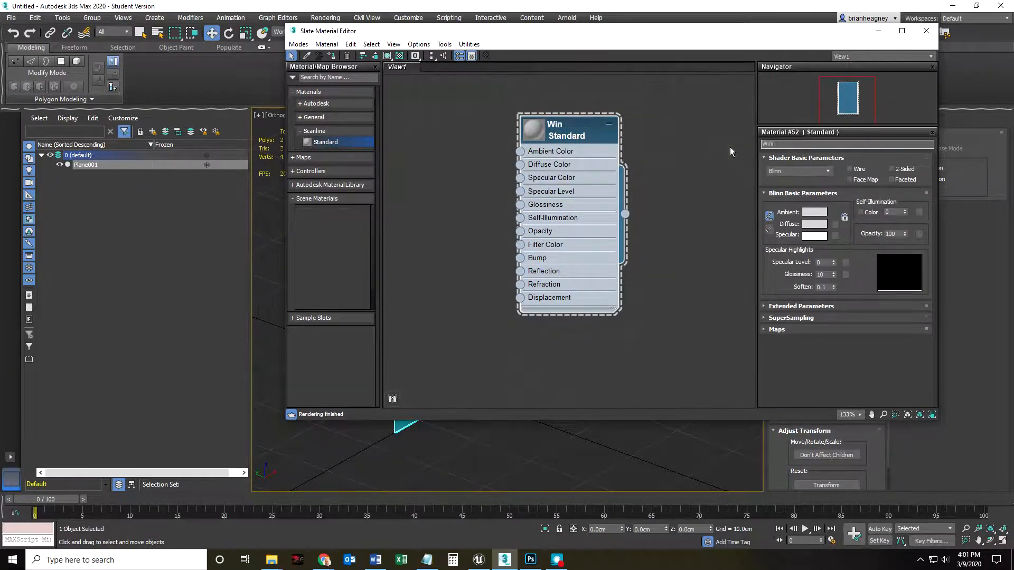
pyautogui.write('eGlassRefernce')
pyautogui.press('Return')
pyautogui.moveTo(555, 141); pyautogui.dragTo(555, 140)
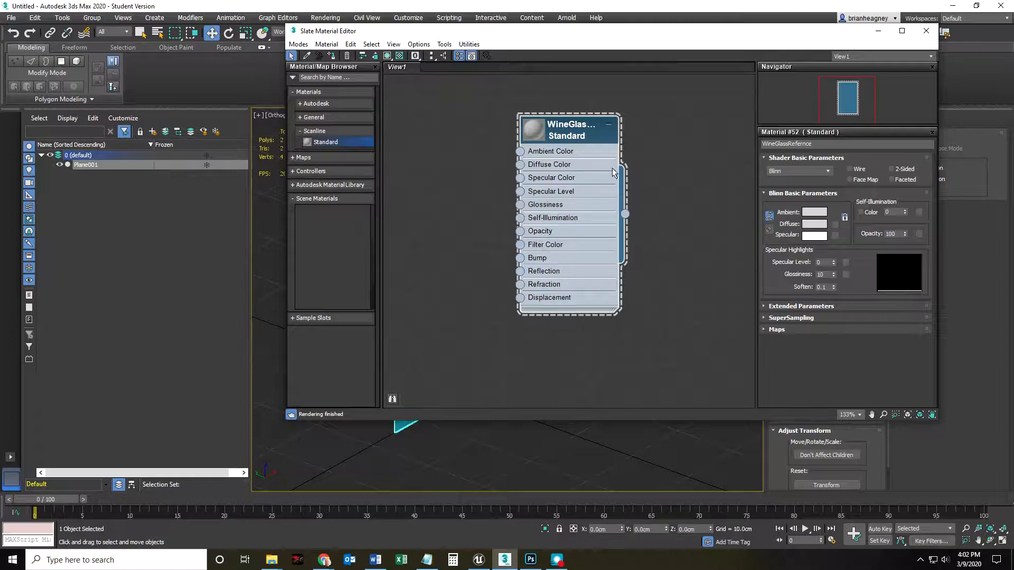
pyautogui.moveTo(565, 136)
pyautogui.mouseDown()
pyautogui.moveTo(545, 152)
pyautogui.moveTo(566, 136)
pyautogui.mouseUp()
# Step: Connect a Bitmap map using WineGlass.jpg to the material node's Diffuse Color input
pyautogui.moveTo(521, 166); pyautogui.dragTo(421, 123)
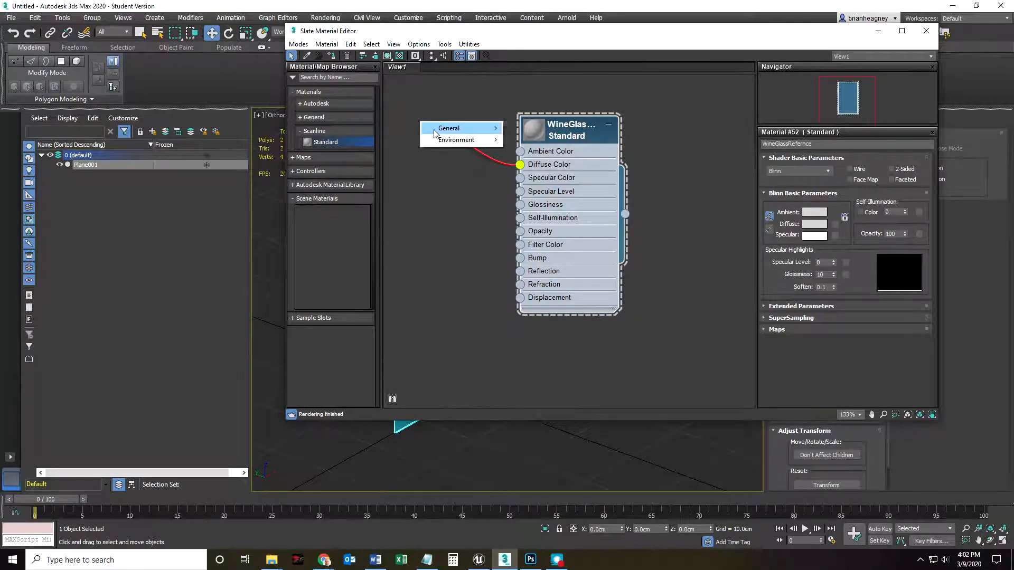
pyautogui.moveTo(435, 132)
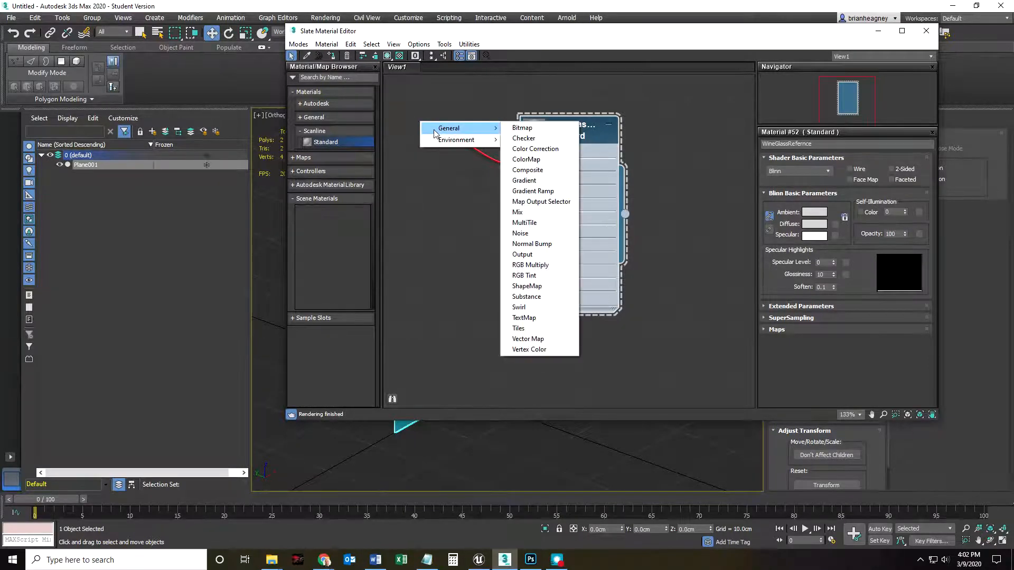
pyautogui.click(529, 131)
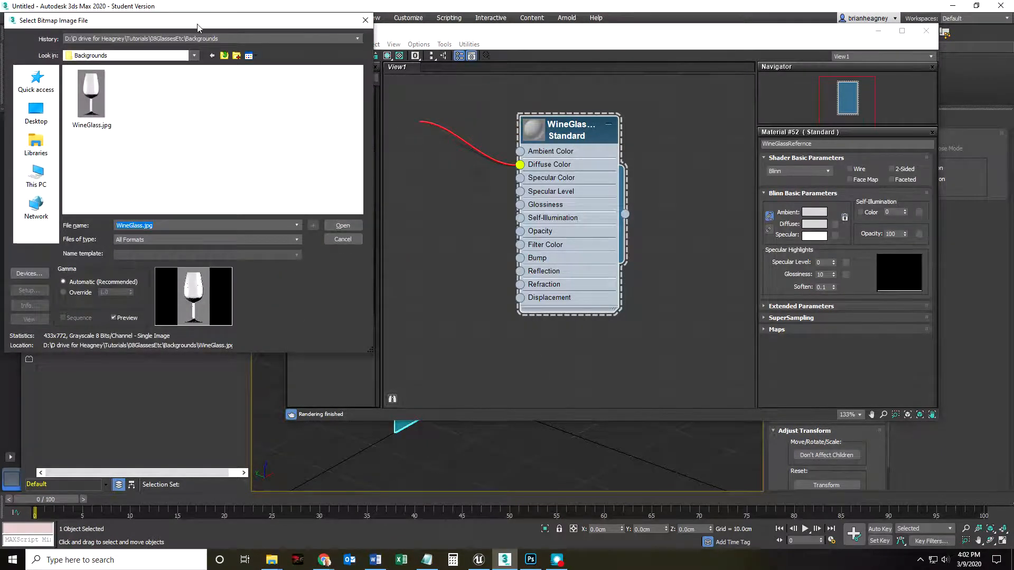
pyautogui.moveTo(193, 25); pyautogui.dragTo(420, 75)
pyautogui.click(317, 153)
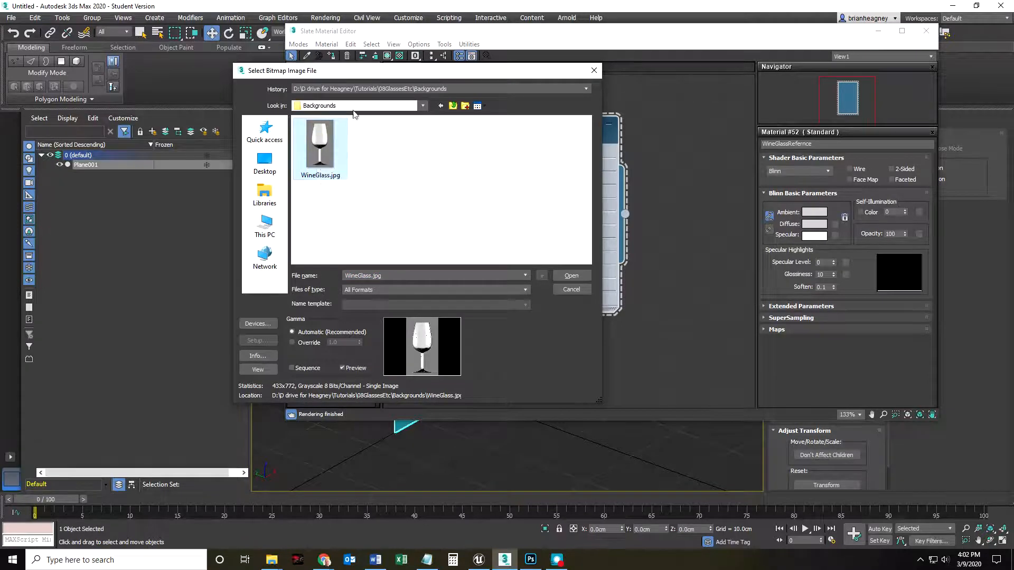
pyautogui.doubleClick(319, 148)
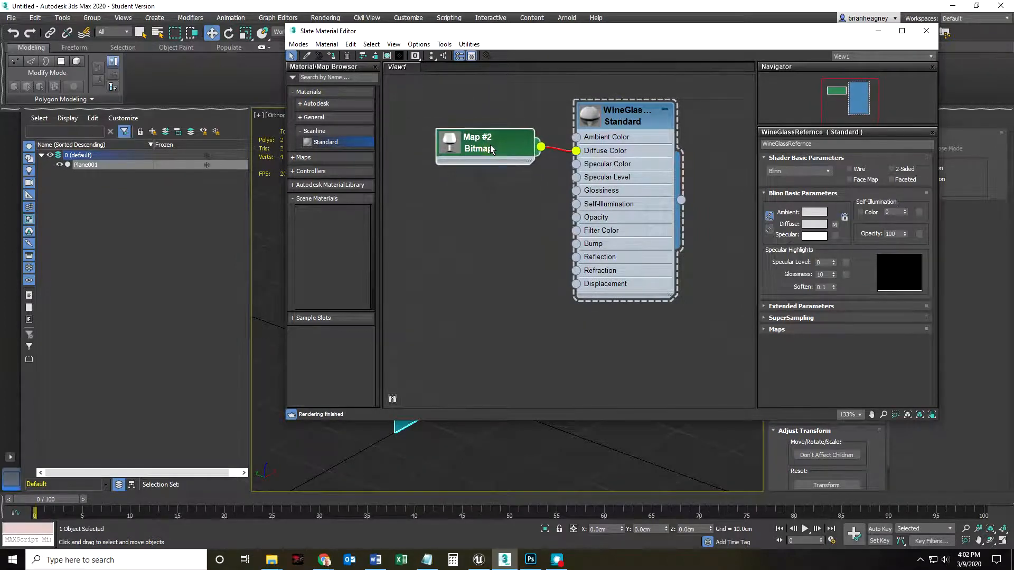
# Step: Delete the bitmap node connected to the WineGlassRefernce material
pyautogui.click(616, 123)
pyautogui.moveTo(487, 144); pyautogui.dragTo(472, 144)
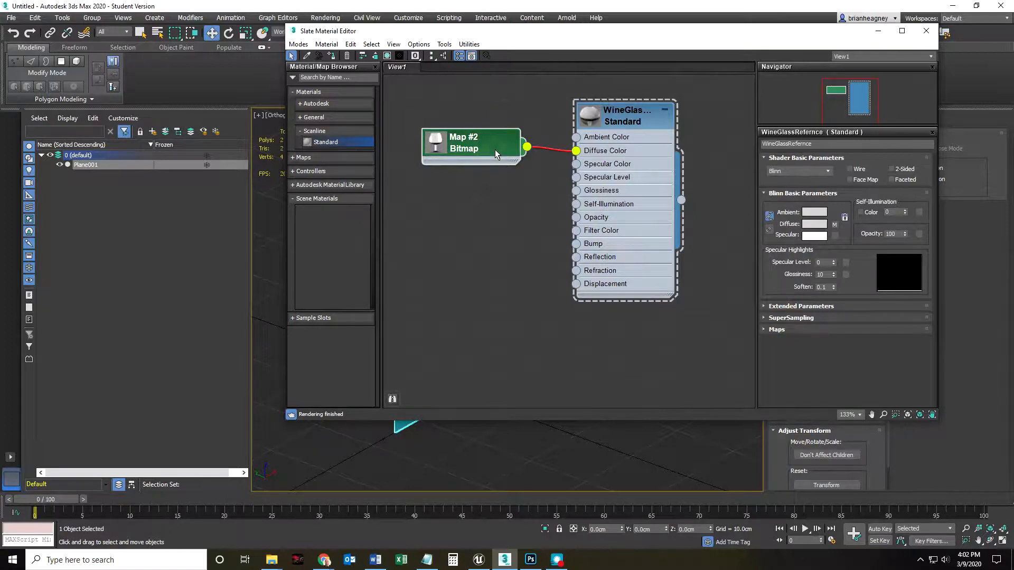
pyautogui.press('Delete')
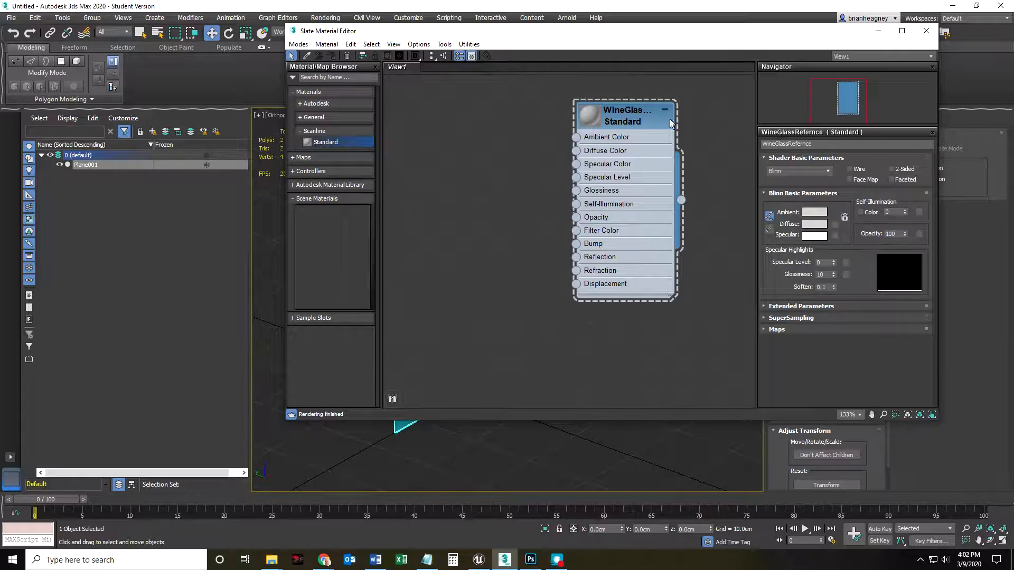
# Step: Assign a Bitmap with WineGlass.jpg through the Diffuse map slot in the WineGlassRefernce material's Blinn Basic Parameters
pyautogui.click(617, 123)
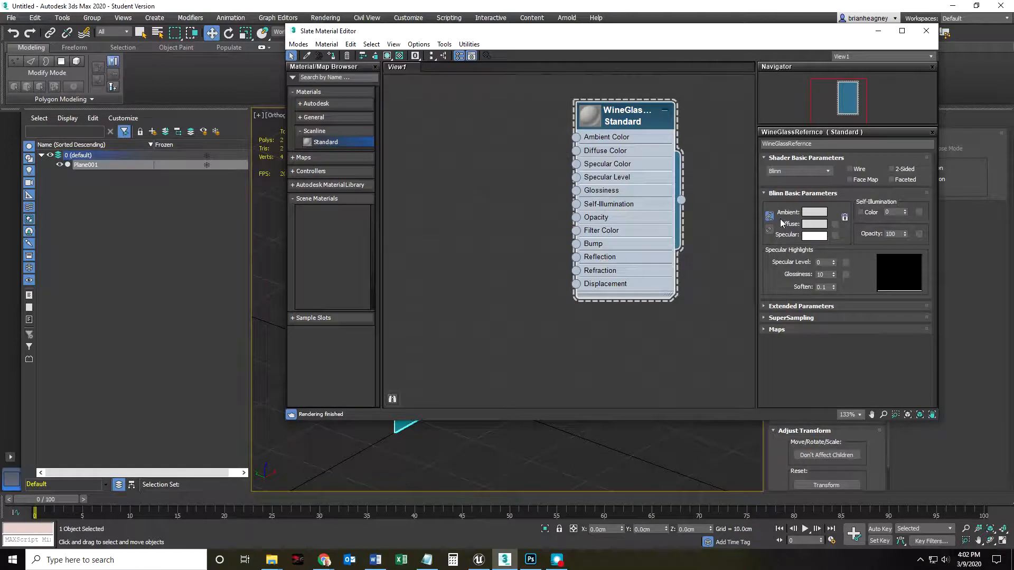
pyautogui.click(835, 227)
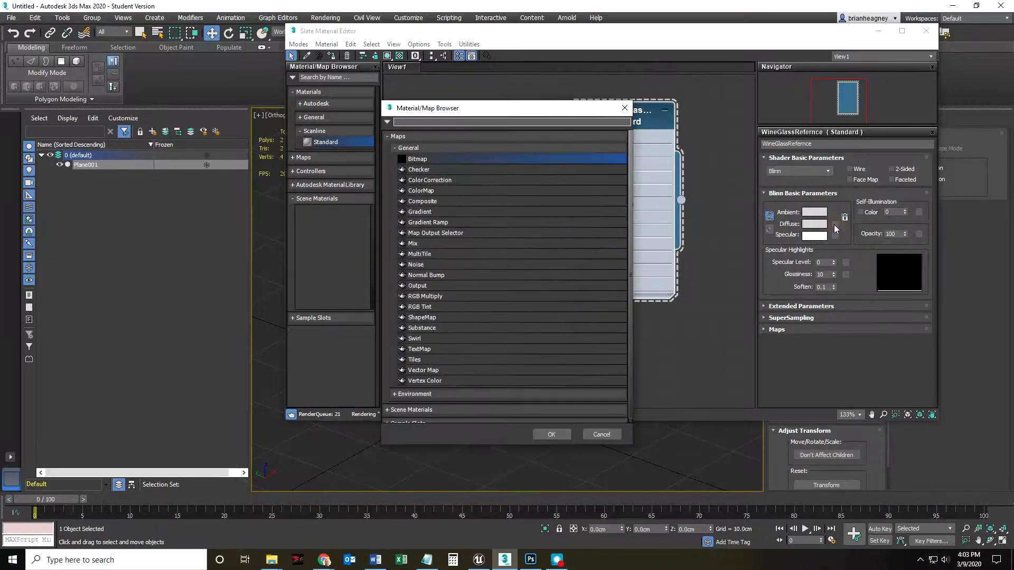
pyautogui.moveTo(452, 109); pyautogui.dragTo(587, 103)
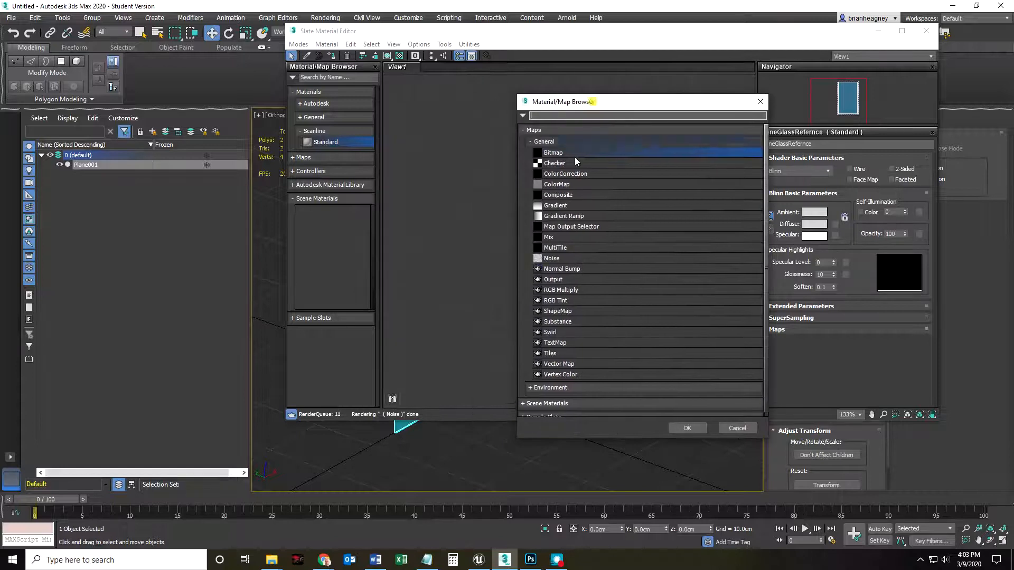
pyautogui.doubleClick(553, 153)
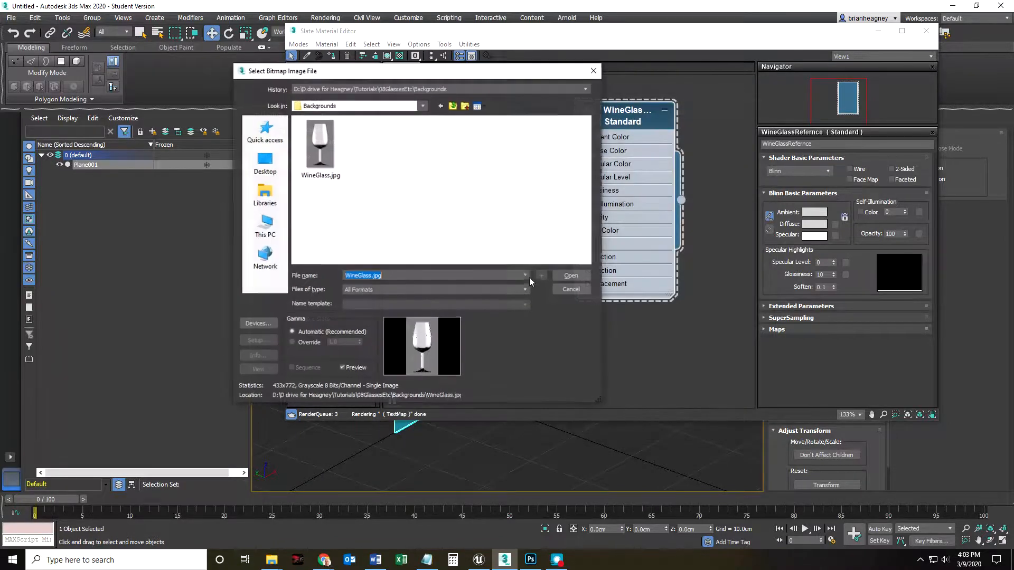
pyautogui.doubleClick(330, 162)
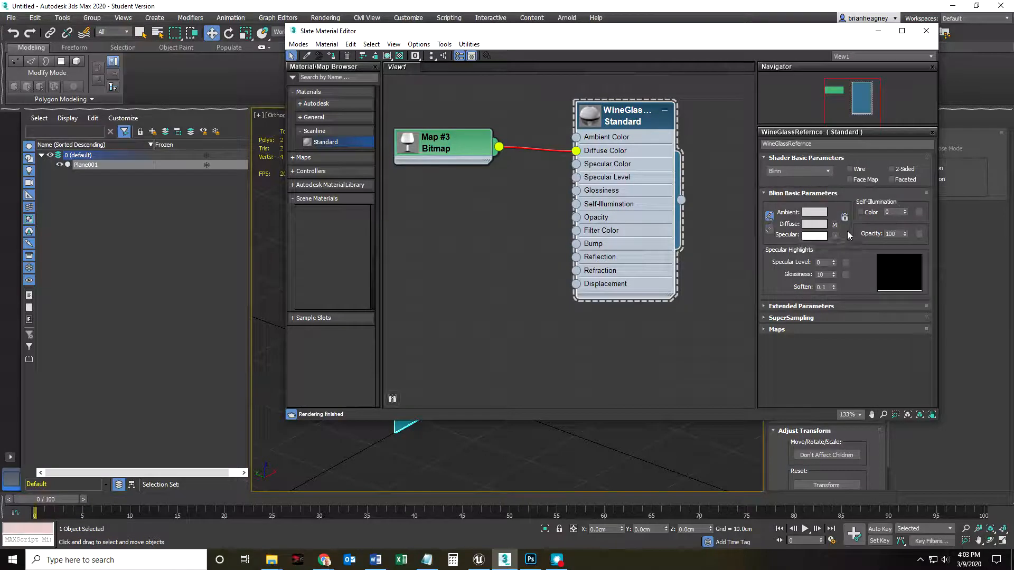
# Step: Expand the WineGlassRefernce material's Maps rollout and delete the bitmap node connected to its Diffuse Color input
pyautogui.click(773, 331)
pyautogui.scroll(-2, 774, 338)
pyautogui.scroll(-2, 775, 339)
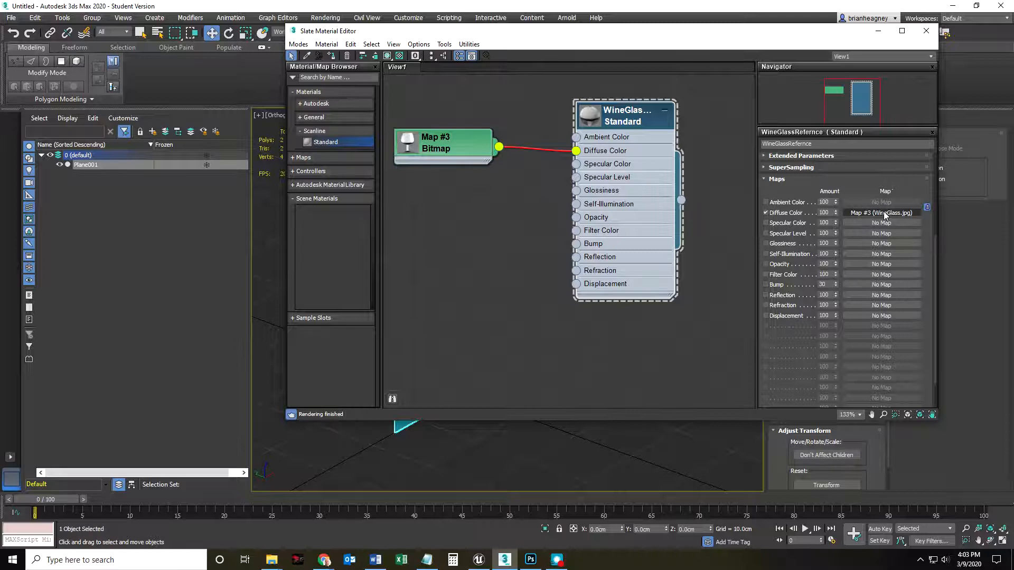
pyautogui.scroll(2, 820, 315)
pyautogui.click(458, 157)
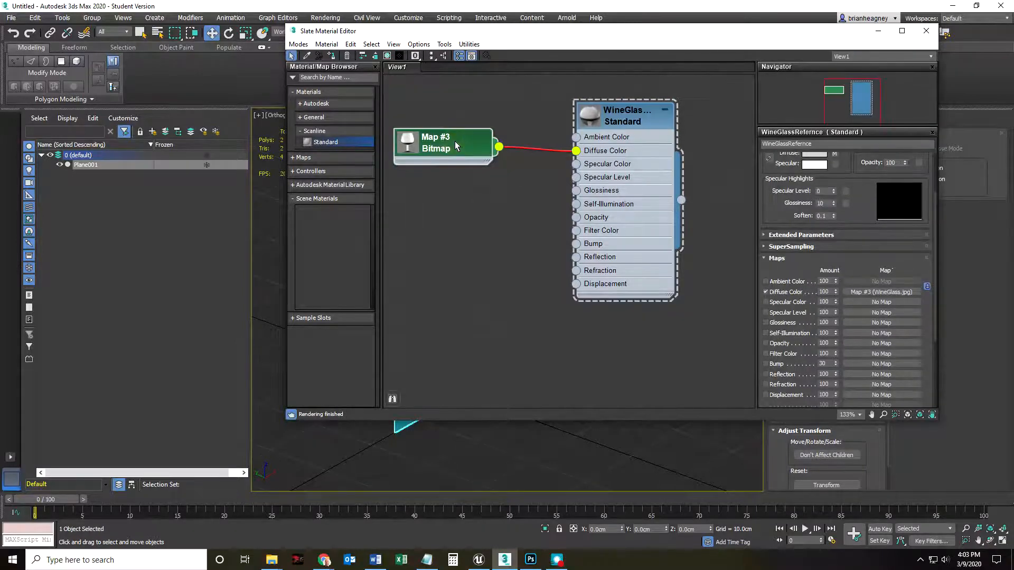
pyautogui.press('Delete')
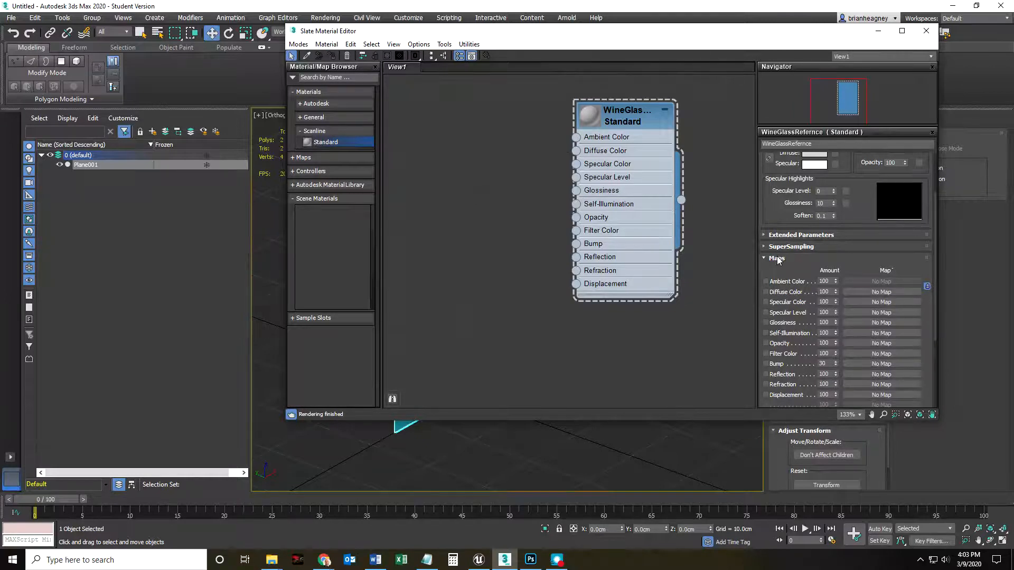
# Step: Assign a Bitmap with WineGlass.jpg to the Diffuse Color slot in the material's Maps rollout
pyautogui.click(877, 293)
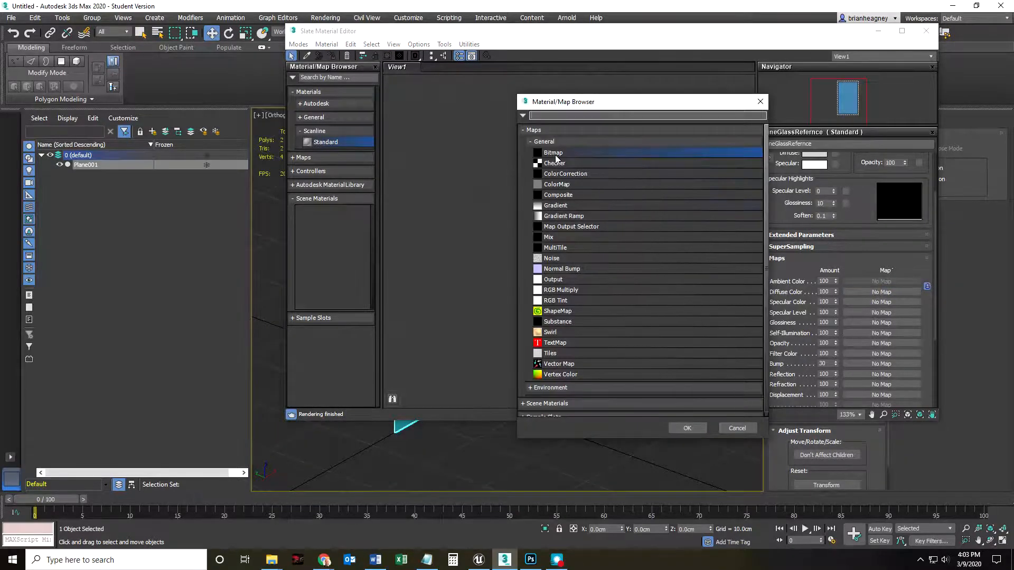
pyautogui.doubleClick(554, 154)
pyautogui.click(329, 149)
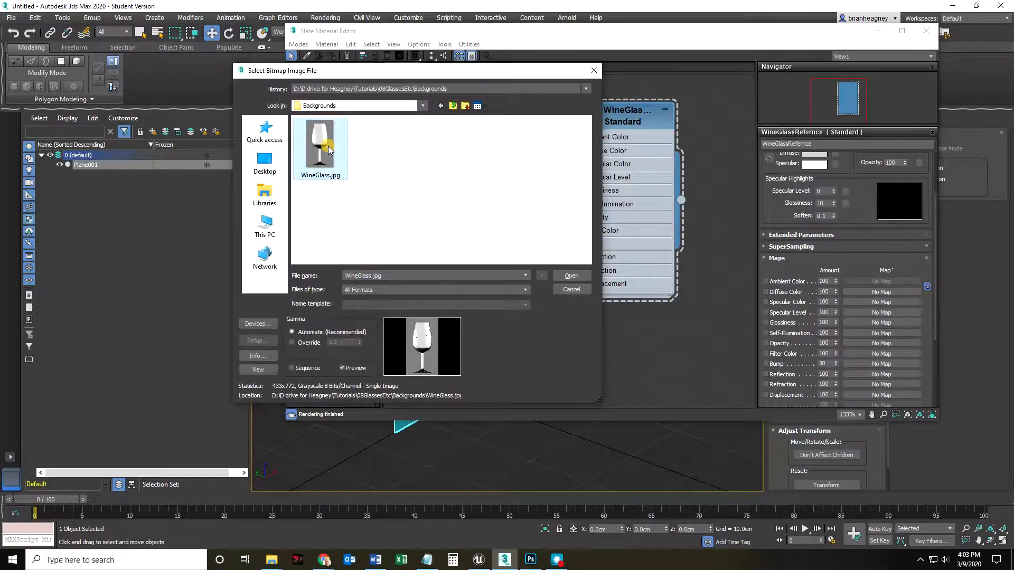
pyautogui.doubleClick(329, 150)
pyautogui.moveTo(454, 135); pyautogui.dragTo(455, 149)
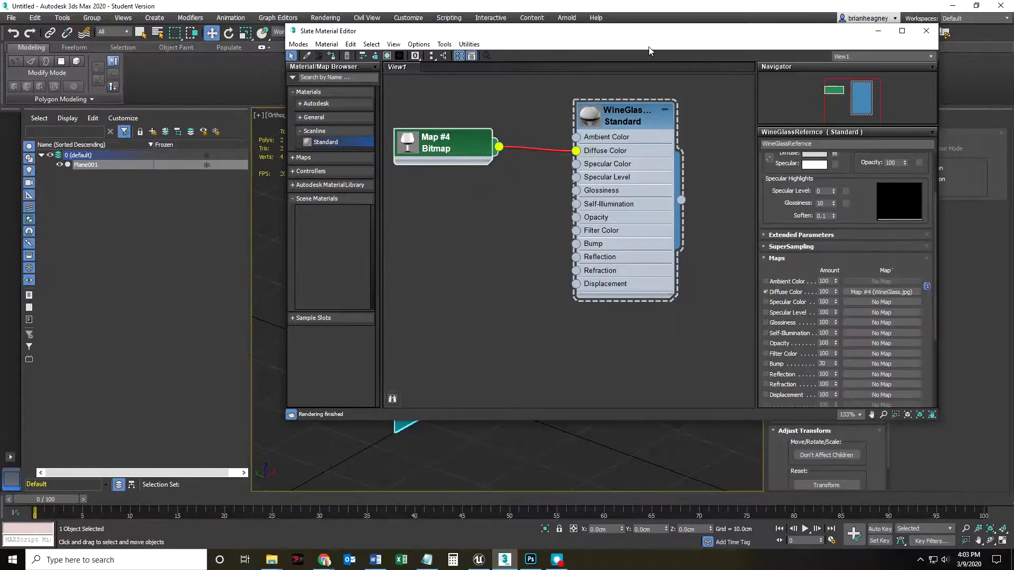
# Step: Move and shrink the Slate Material Editor to uncover the plane, and assign the WineGlassRefernce material to the plane
pyautogui.moveTo(646, 37); pyautogui.dragTo(517, 93)
pyautogui.moveTo(808, 178); pyautogui.dragTo(633, 178)
pyautogui.moveTo(243, 87); pyautogui.dragTo(93, 81)
pyautogui.moveTo(674, 257); pyautogui.dragTo(716, 251, button='middle')
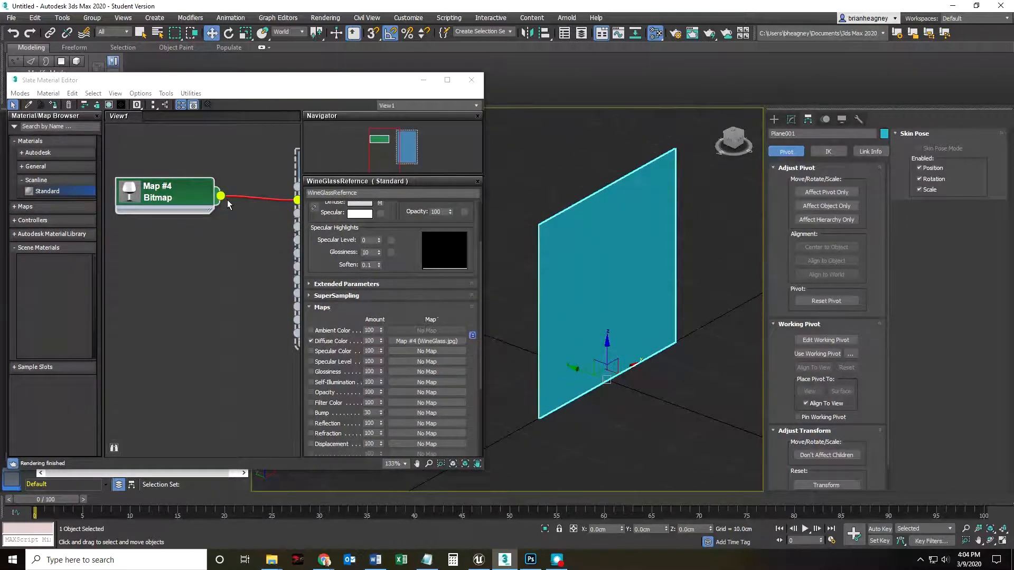
pyautogui.moveTo(247, 241); pyautogui.dragTo(119, 261, button='middle')
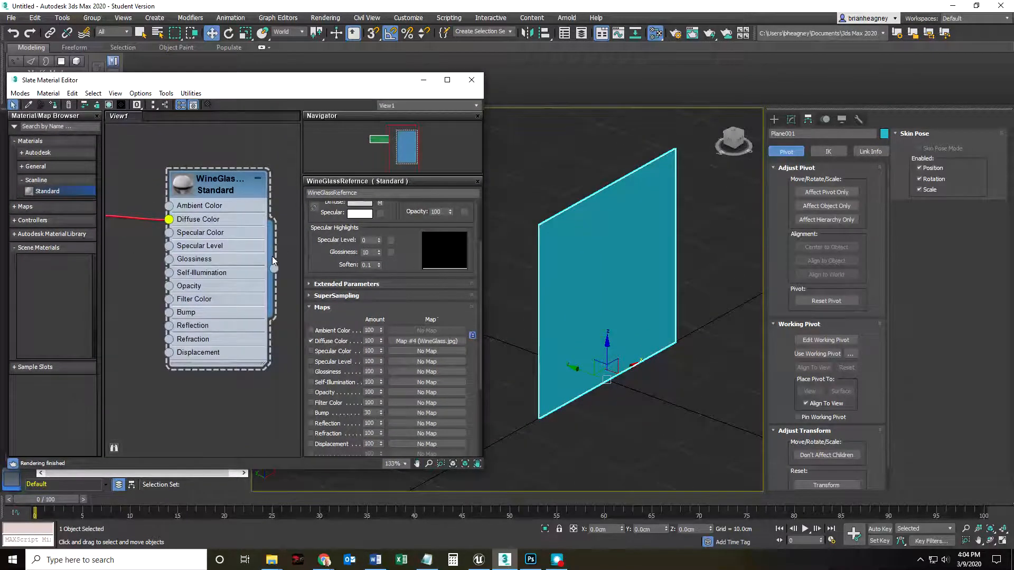
pyautogui.moveTo(284, 272); pyautogui.dragTo(559, 299)
pyautogui.moveTo(584, 255); pyautogui.dragTo(585, 255)
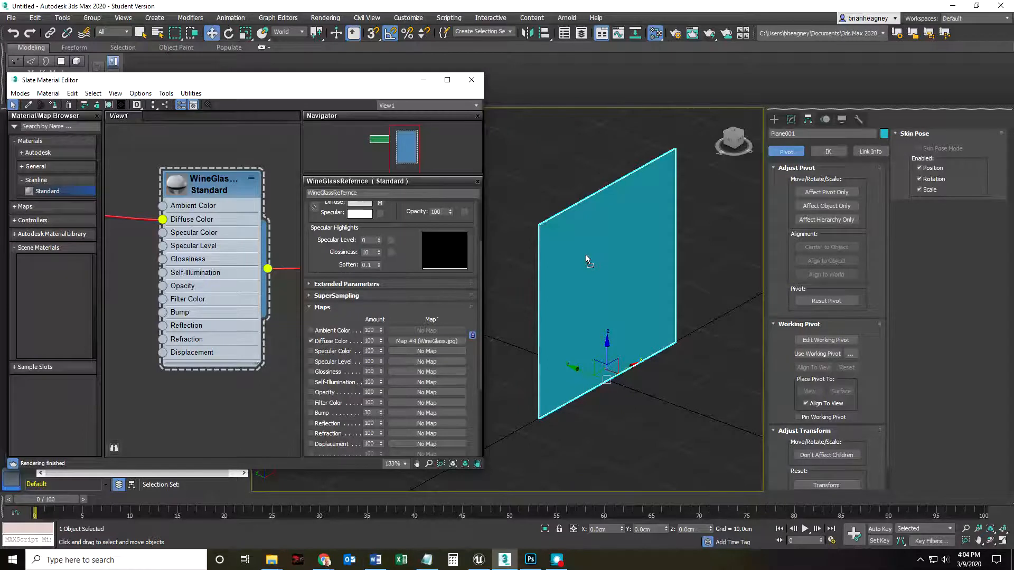
pyautogui.moveTo(586, 255); pyautogui.dragTo(585, 254)
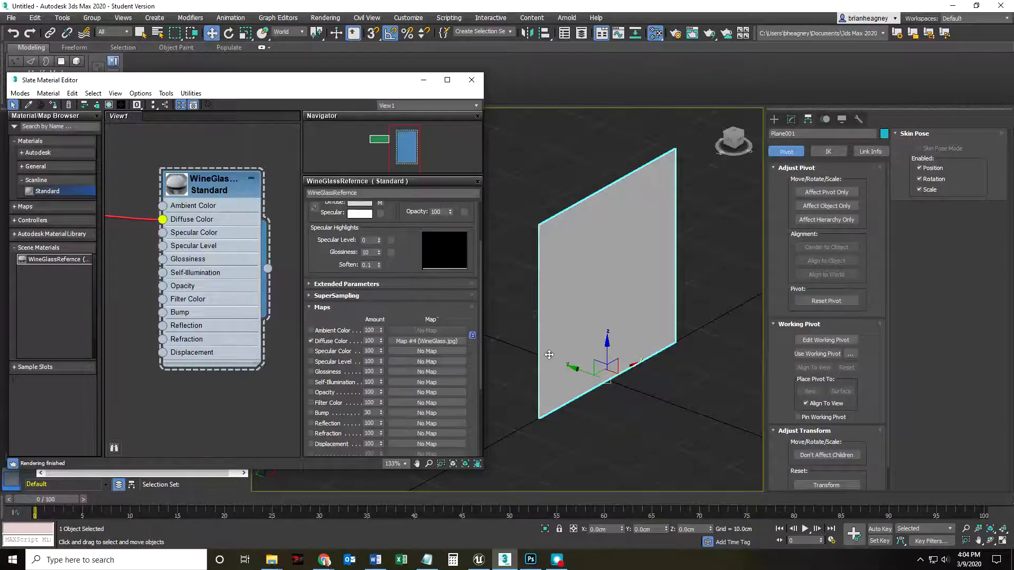
# Step: Show the WineGlassRefernce material shaded in the viewport, and turn that display off again
pyautogui.click(210, 192)
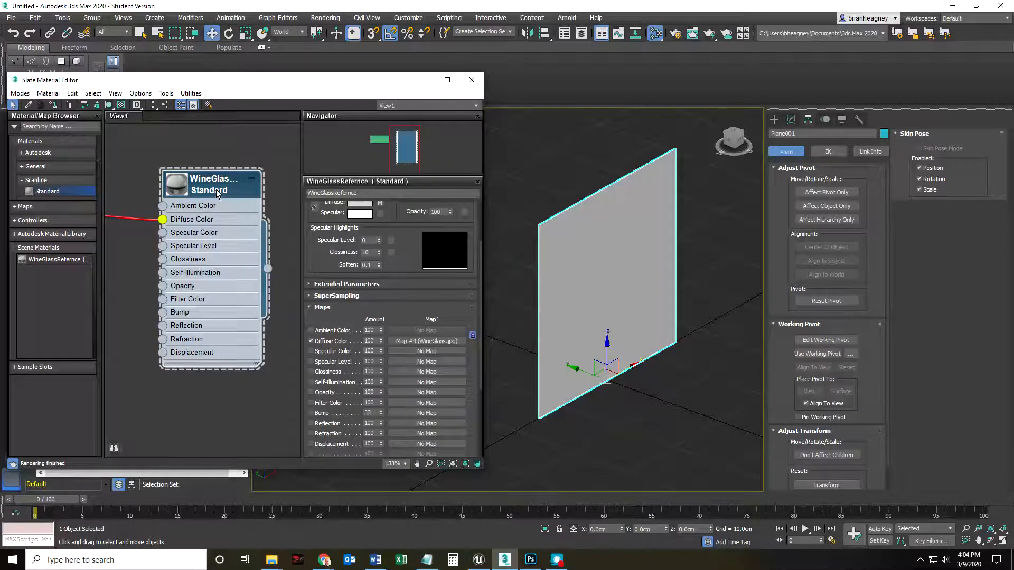
pyautogui.click(109, 105)
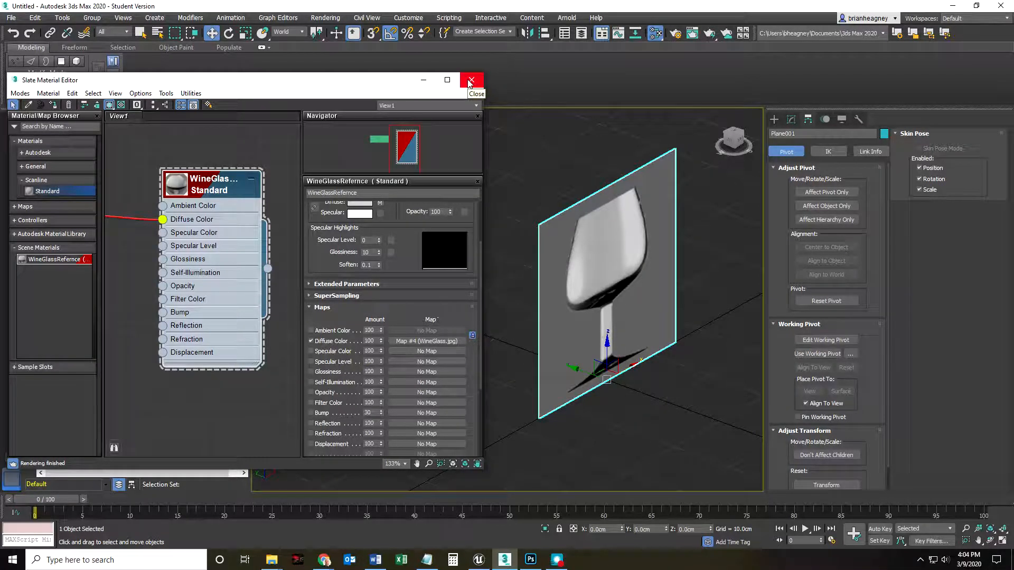
pyautogui.click(109, 105)
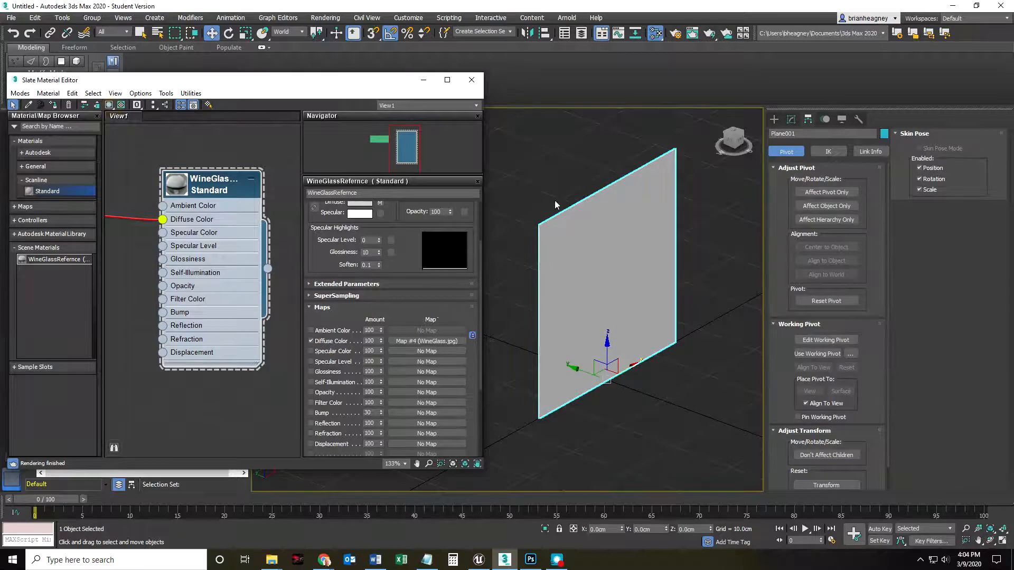
# Step: Render the orthographic view of the textured plane and close the rendered frame window
pyautogui.moveTo(556, 203); pyautogui.dragTo(544, 224, button='middle')
pyautogui.click(339, 20)
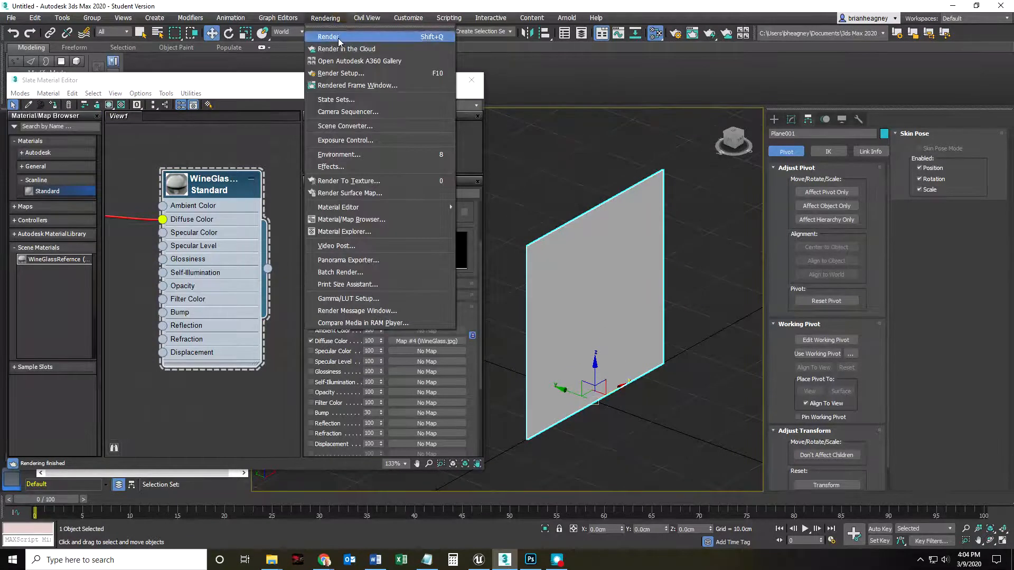
pyautogui.click(344, 36)
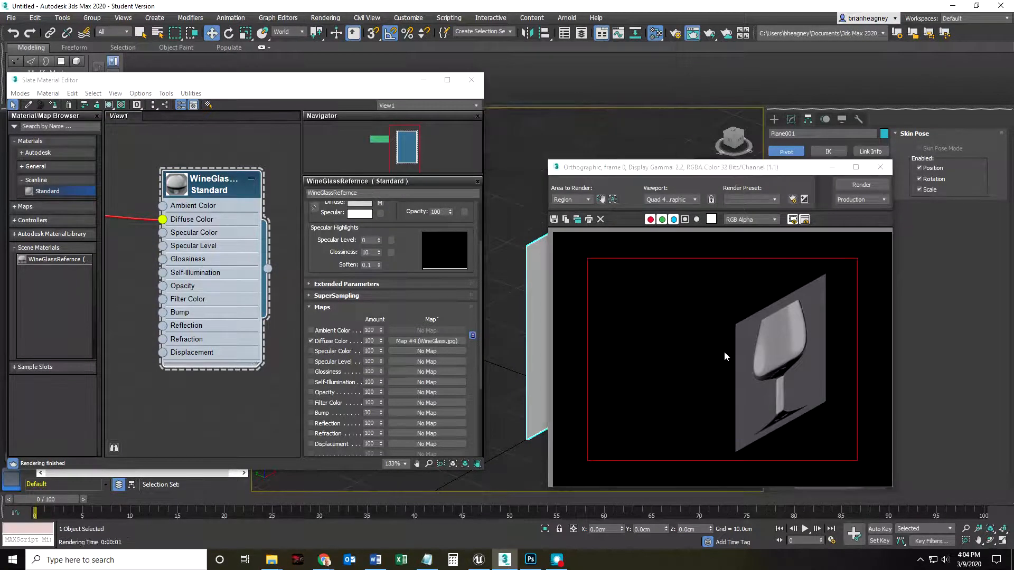
pyautogui.click(878, 169)
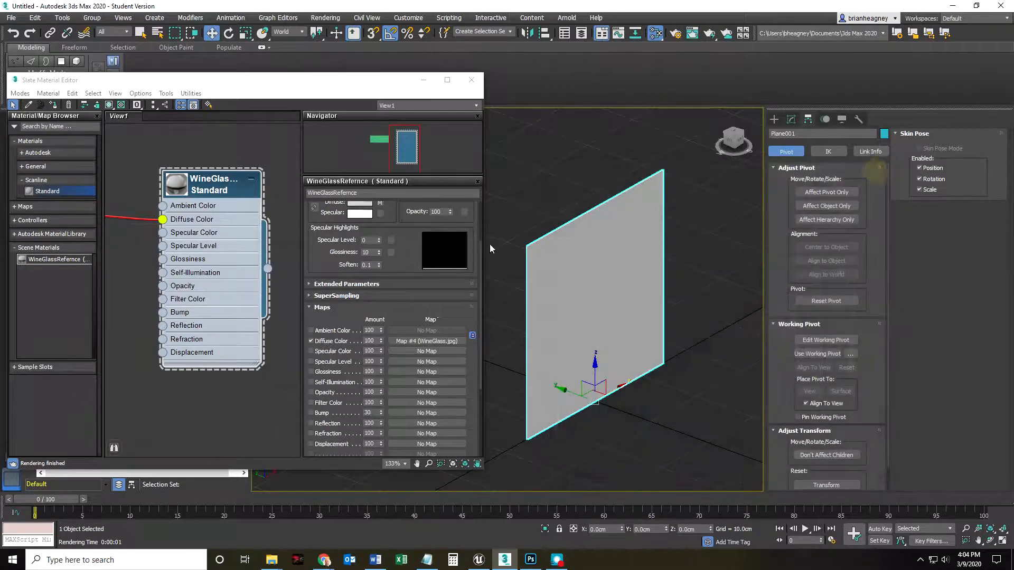
# Step: Turn on the shaded viewport display of the WineGlassRefernce material and close the Slate Material Editor
pyautogui.click(109, 105)
pyautogui.click(472, 80)
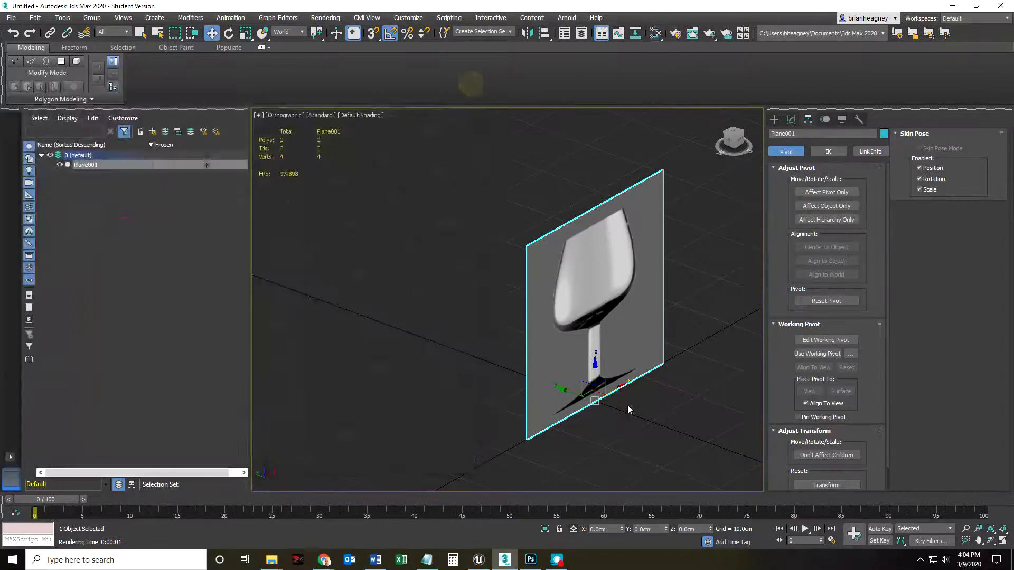
# Step: In the Front view, undo a trial change of the plane's length and reduce its width to 17.1 cm
pyautogui.moveTo(627, 405); pyautogui.dragTo(585, 381, button='middle')
pyautogui.press('f')
pyautogui.scroll(5, 479, 351)
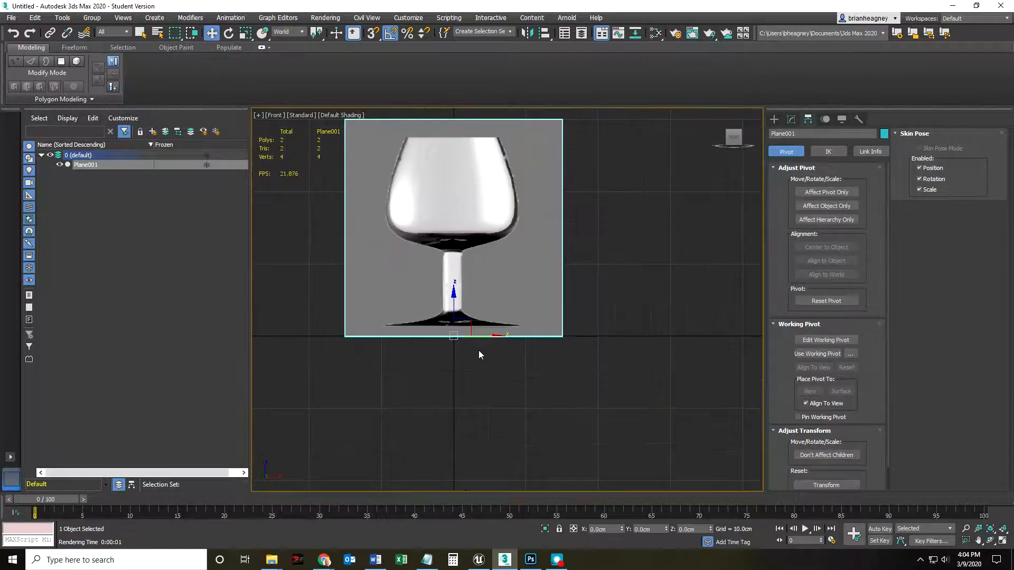
pyautogui.scroll(-2, 494, 414)
pyautogui.click(791, 120)
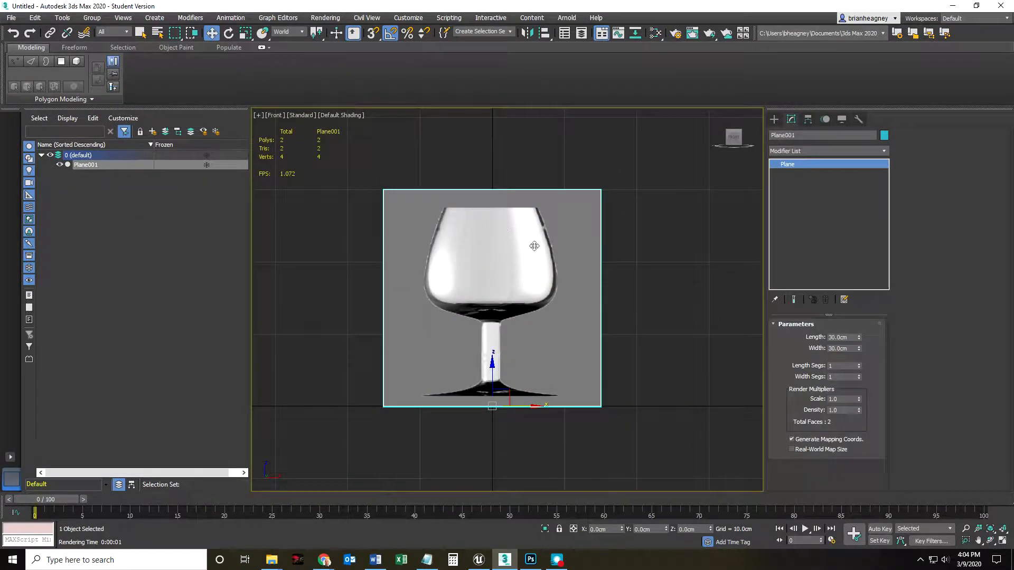
pyautogui.moveTo(859, 338); pyautogui.dragTo(858, 344)
pyautogui.hotkey('ctrl', 'z')
pyautogui.click(859, 349)
pyautogui.moveTo(860, 350); pyautogui.dragTo(860, 370)
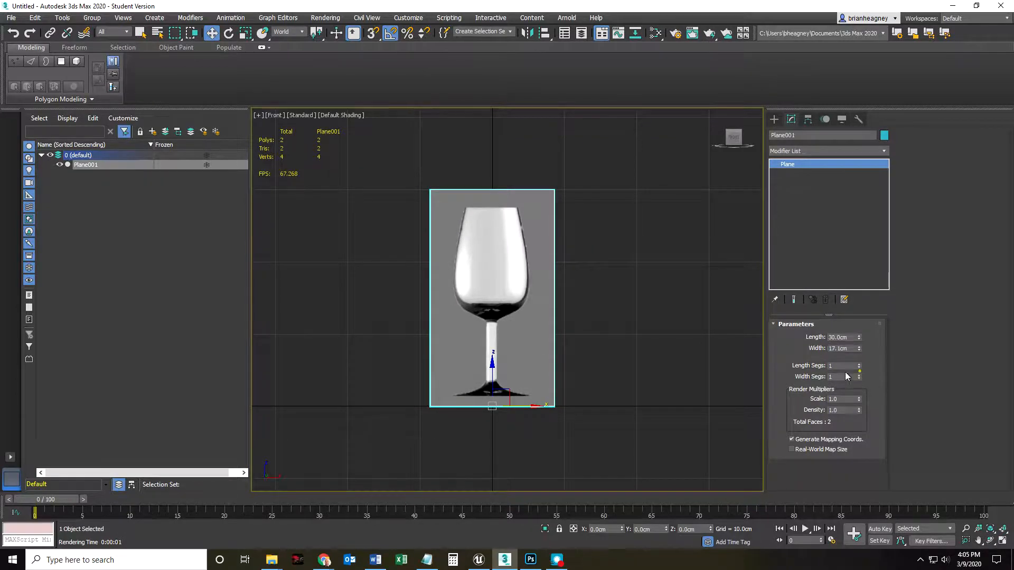
# Step: Examine the gap between the foot of the wine glass and the plane's bottom edge at the pivot
pyautogui.scroll(5, 546, 359)
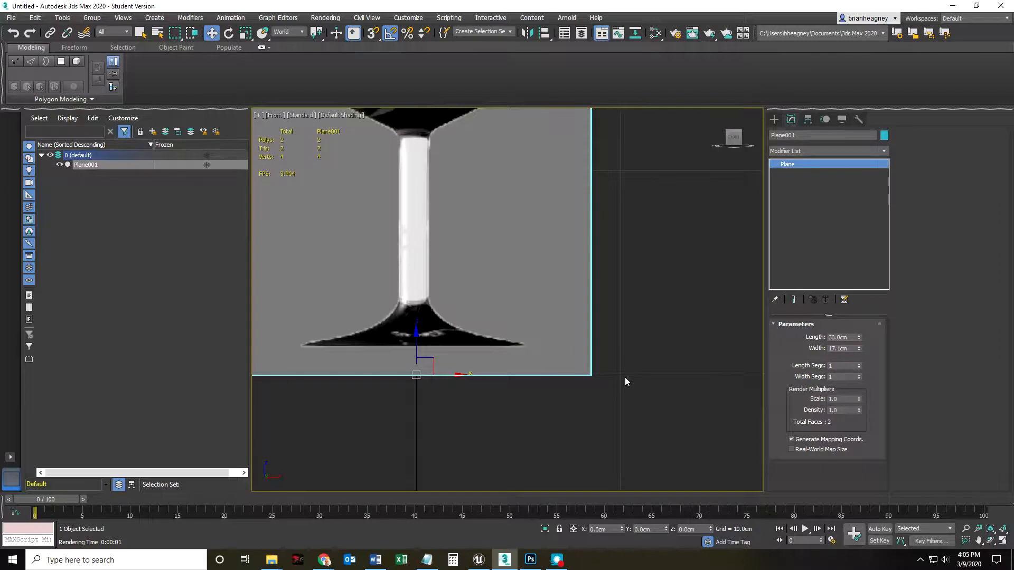
pyautogui.scroll(-2, 625, 377)
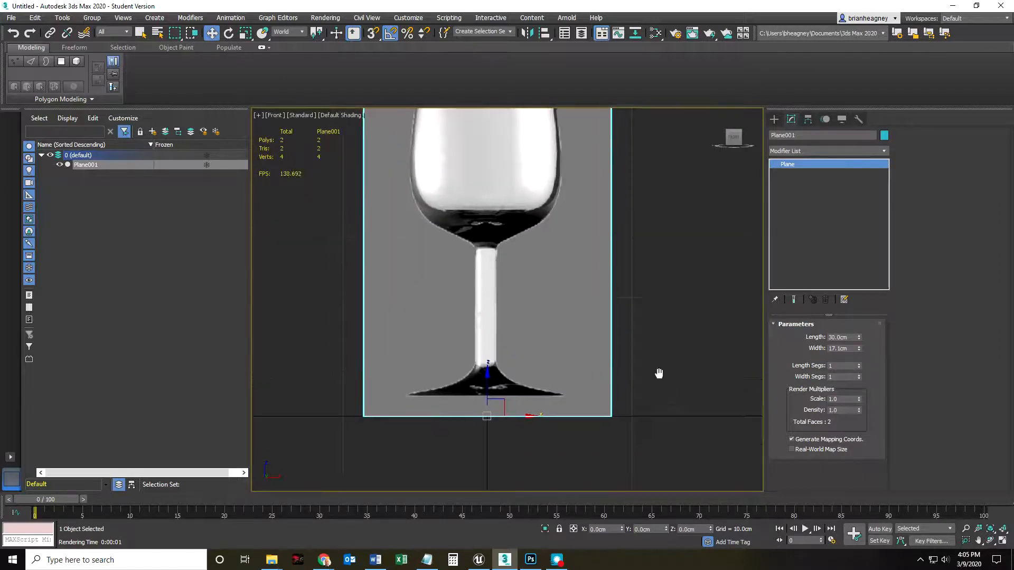
pyautogui.scroll(4, 483, 362)
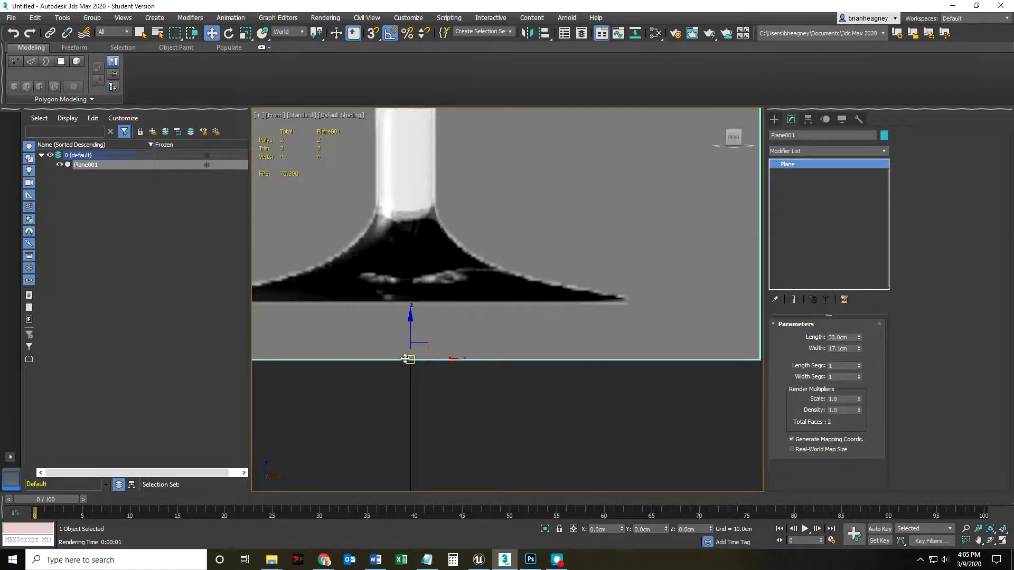
pyautogui.scroll(-4, 452, 357)
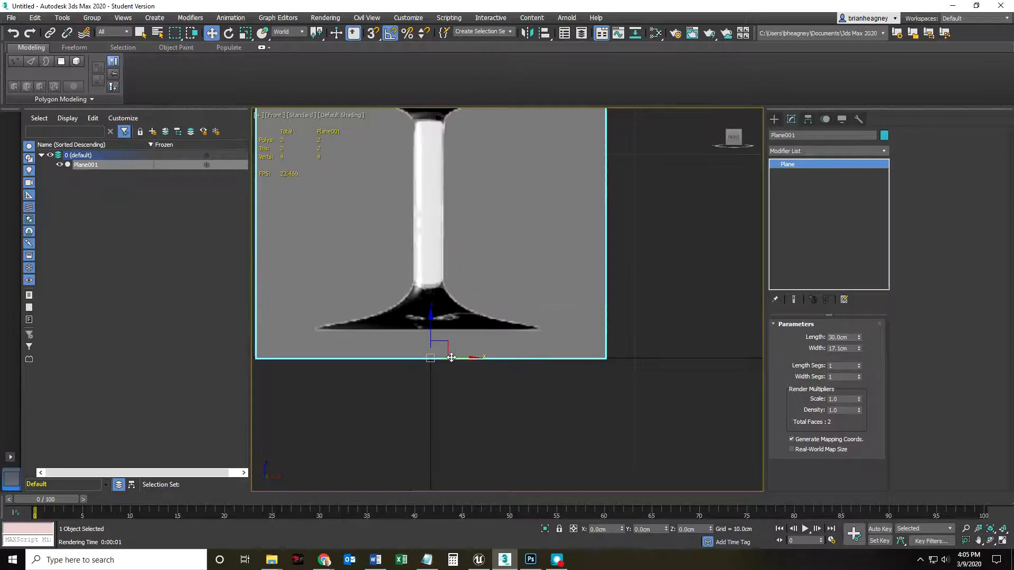
pyautogui.moveTo(385, 312); pyautogui.dragTo(403, 352, button='middle')
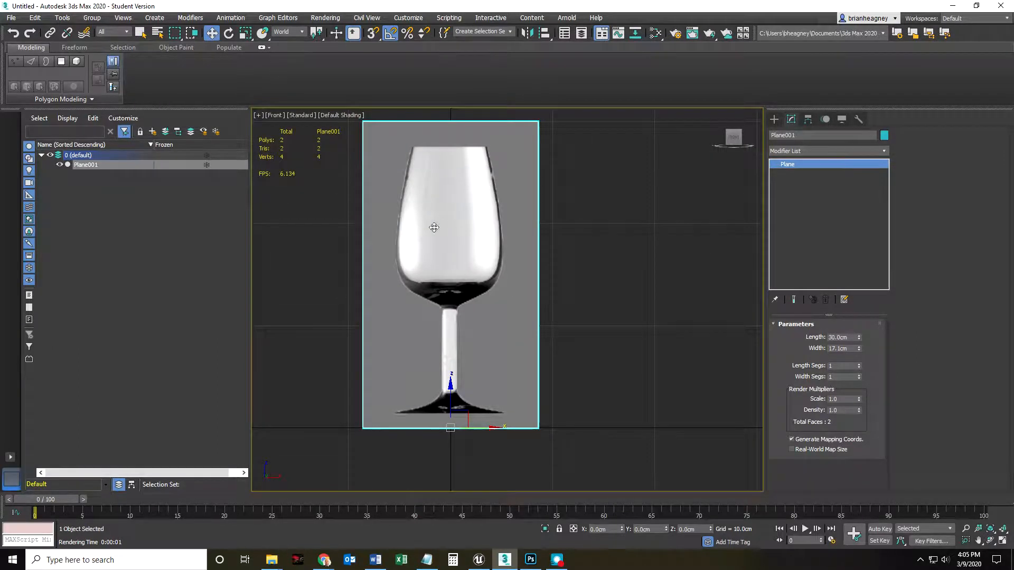
pyautogui.scroll(5, 444, 419)
pyautogui.scroll(3, 407, 396)
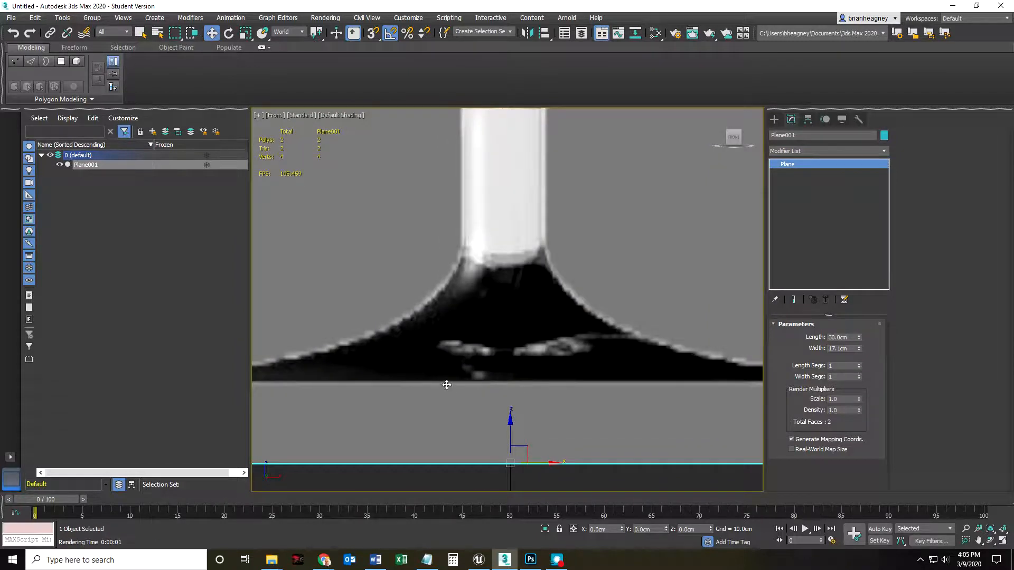
pyautogui.scroll(-4, 447, 393)
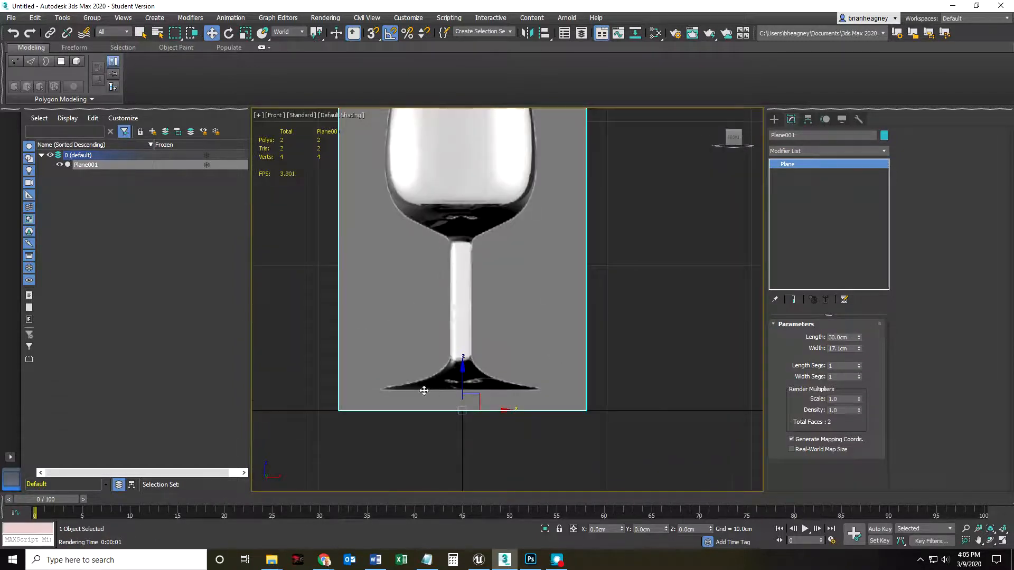
pyautogui.scroll(-2, 423, 385)
pyautogui.moveTo(394, 380); pyautogui.dragTo(557, 420, button='middle')
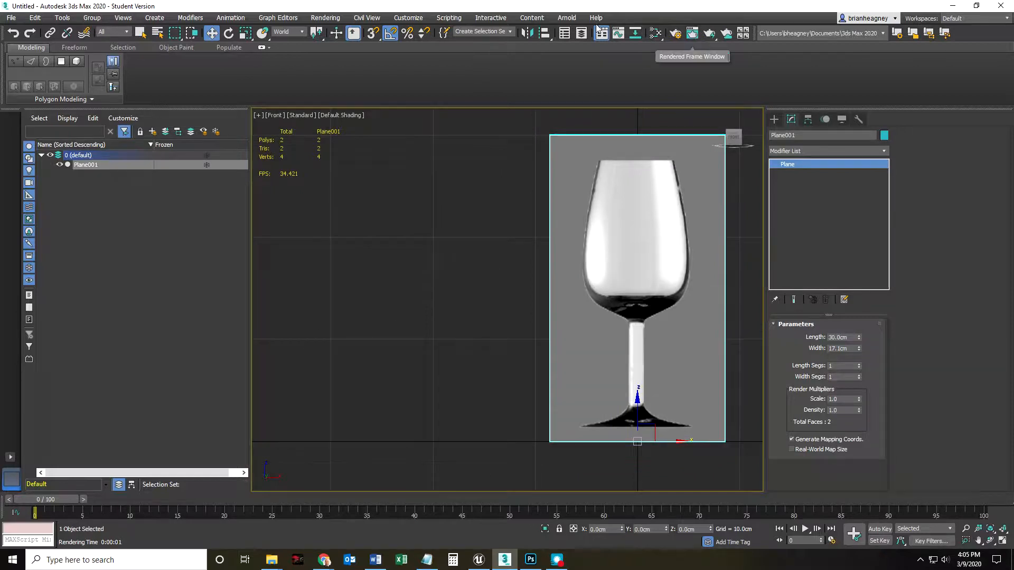
# Step: Reopen the Slate Material Editor and open the parameters of the WineGlass.jpg bitmap node
pyautogui.click(655, 33)
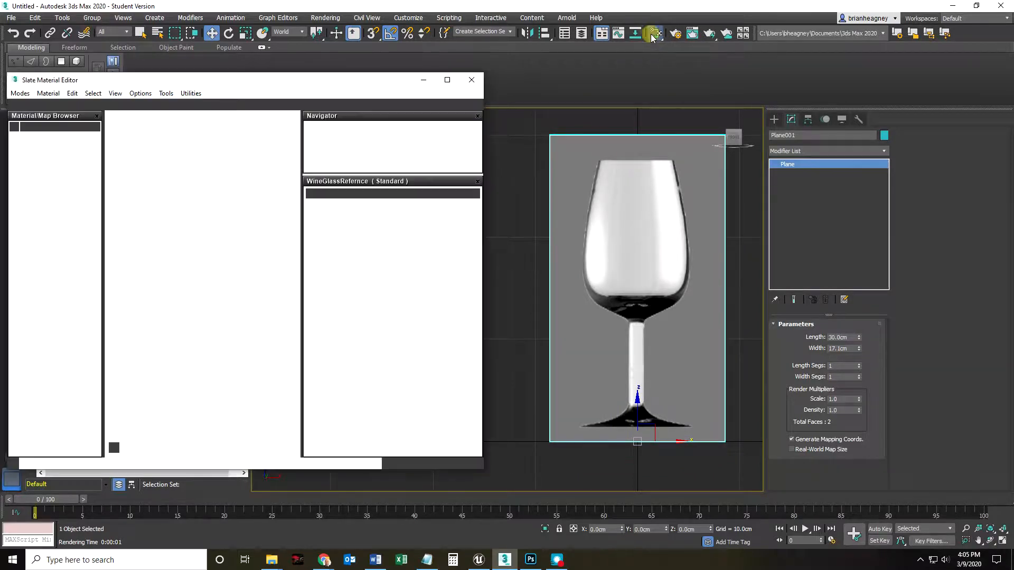
pyautogui.moveTo(301, 88); pyautogui.dragTo(326, 68)
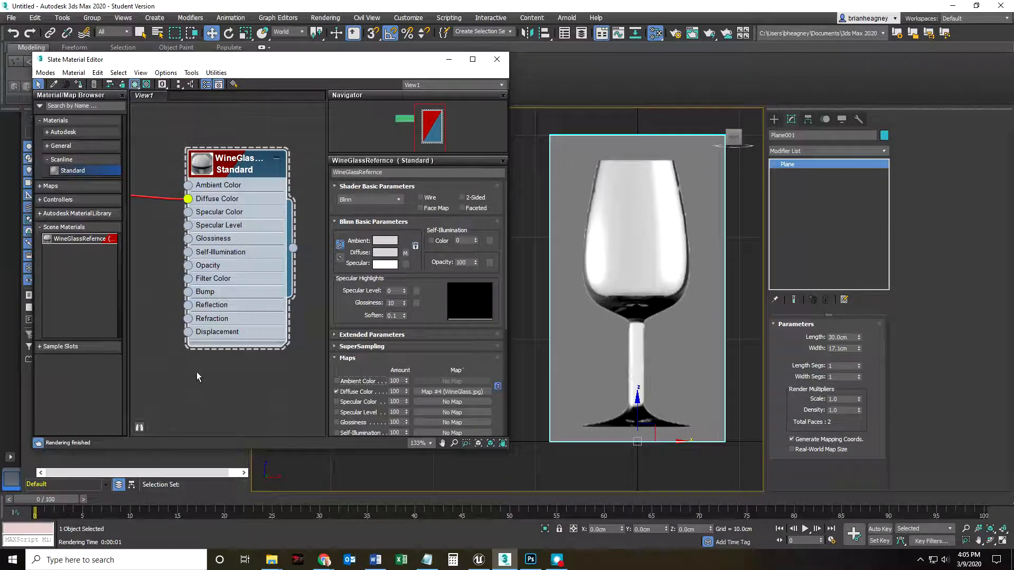
pyautogui.moveTo(189, 371); pyautogui.dragTo(311, 365, button='middle')
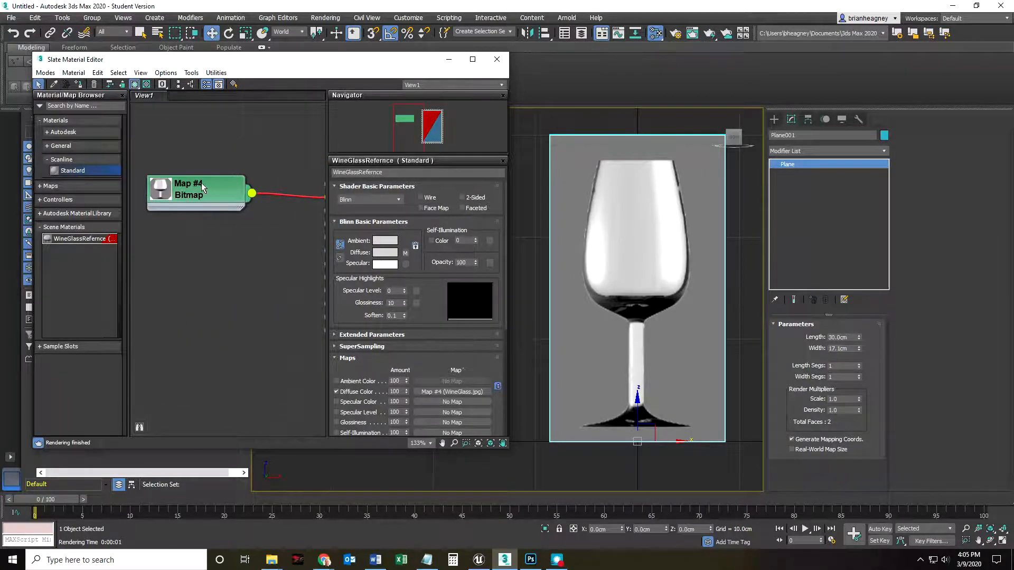
pyautogui.doubleClick(211, 186)
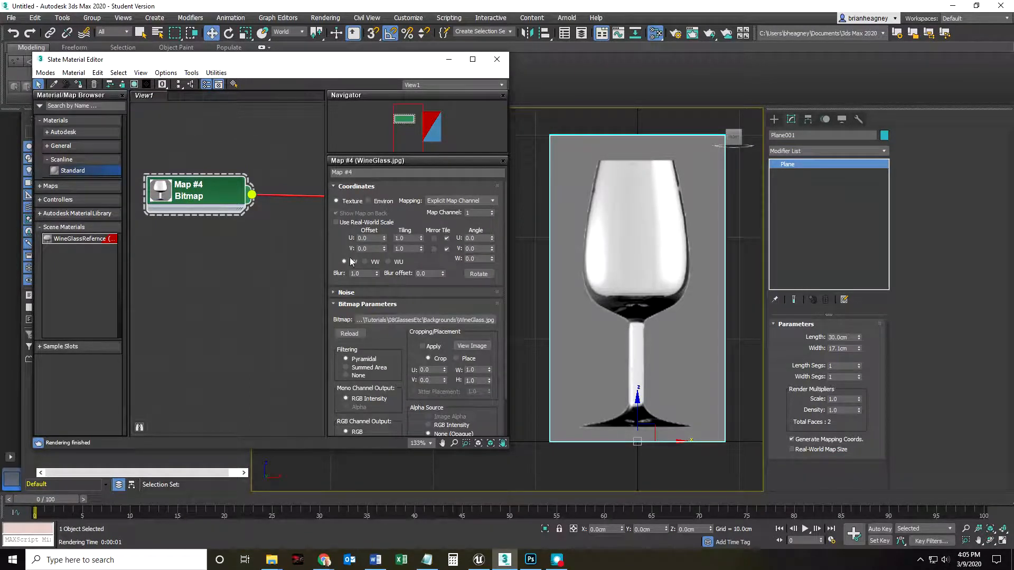
# Step: Move the bitmap node closer to the WineGlassRefernce material node in the node view
pyautogui.scroll(-1, 231, 310)
pyautogui.scroll(-5, 230, 311)
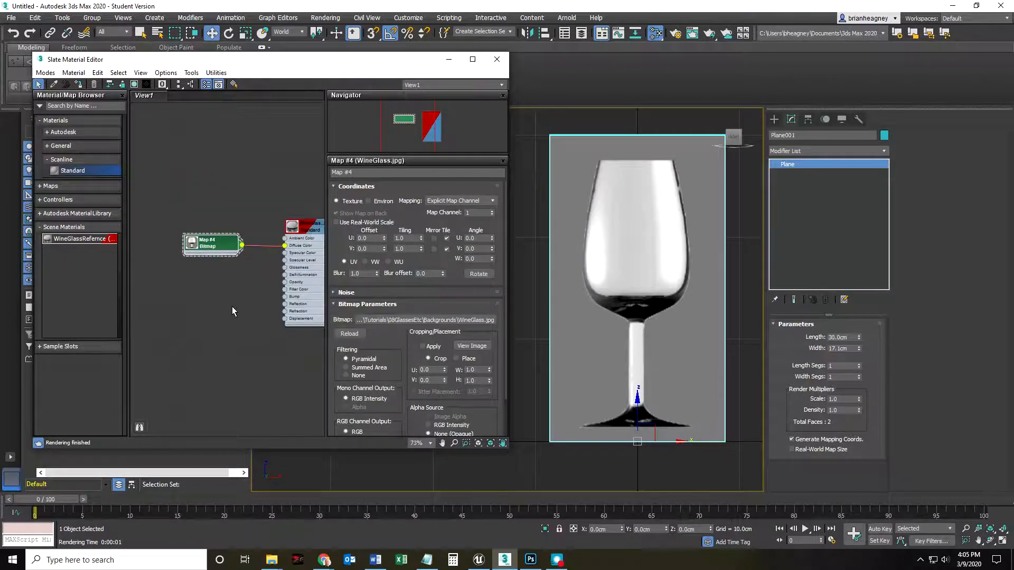
pyautogui.moveTo(244, 312); pyautogui.dragTo(207, 314, button='middle')
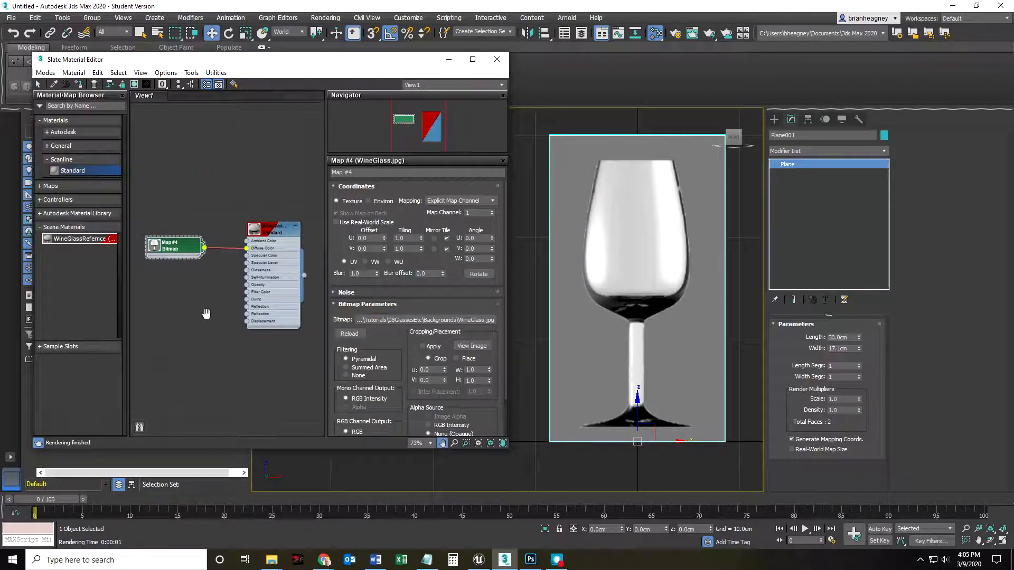
pyautogui.moveTo(182, 247); pyautogui.dragTo(204, 237)
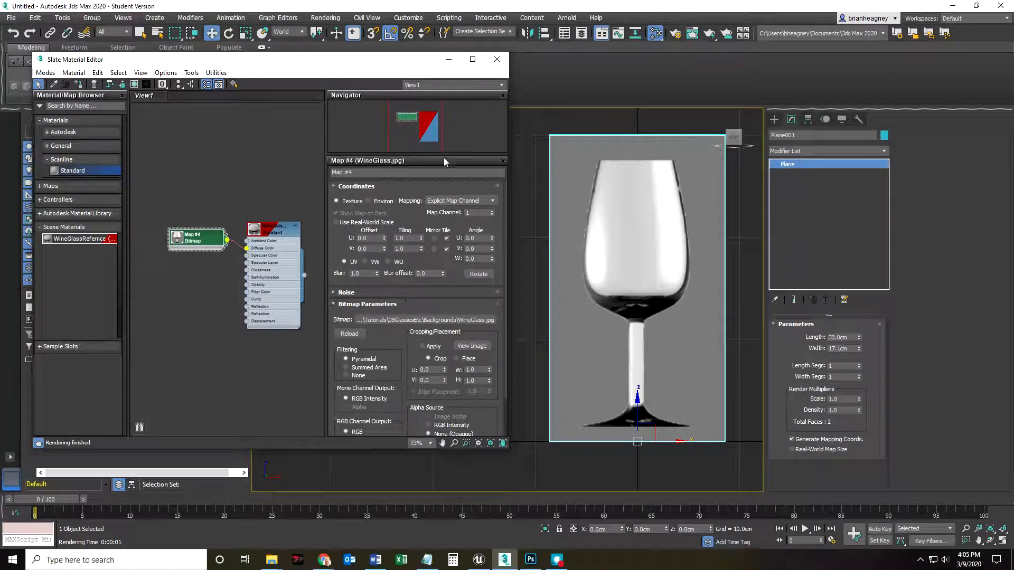
# Step: Open the WineGlassRefernce material's parameters and return from its Diffuse Color map to the WineGlass.jpg bitmap parameters
pyautogui.click(278, 222)
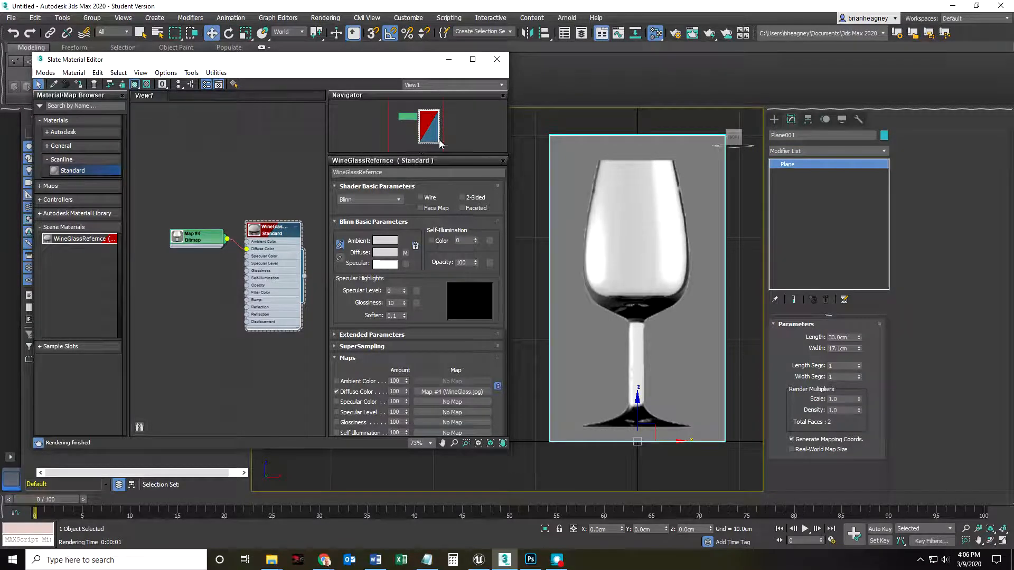
pyautogui.scroll(-4, 434, 314)
pyautogui.scroll(3, 432, 287)
pyautogui.scroll(-3, 453, 308)
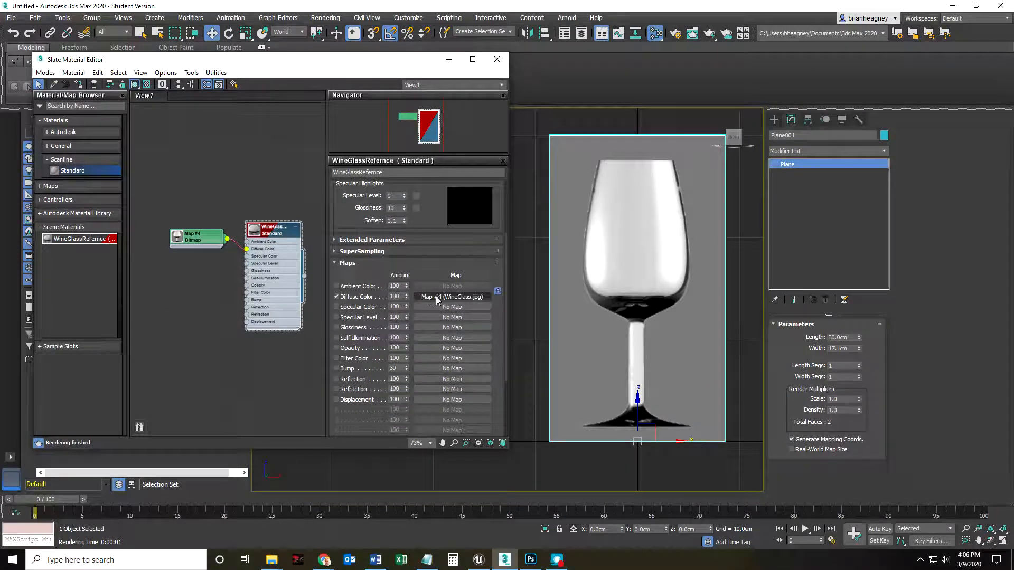
pyautogui.click(461, 296)
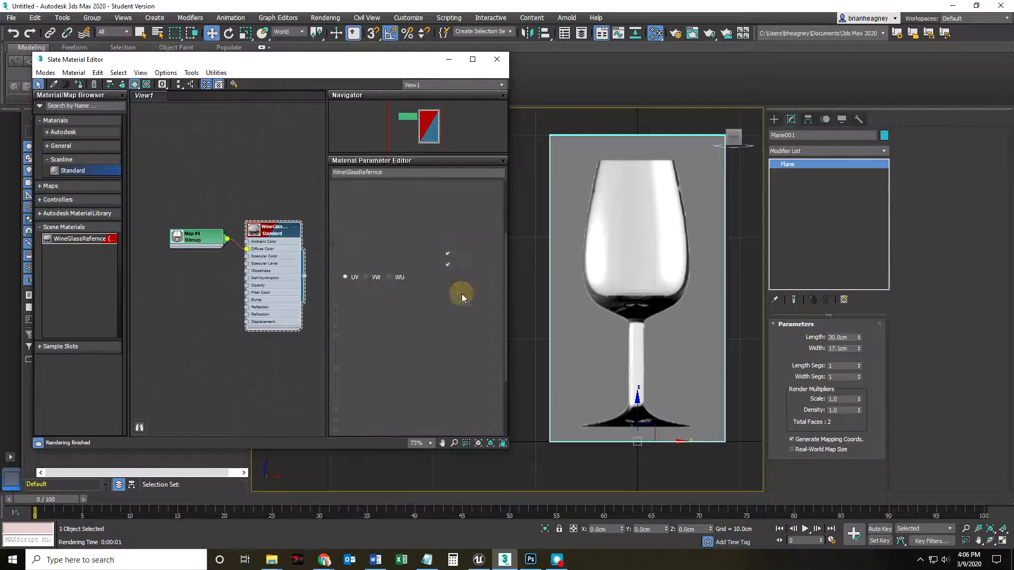
pyautogui.moveTo(203, 242); pyautogui.dragTo(197, 234)
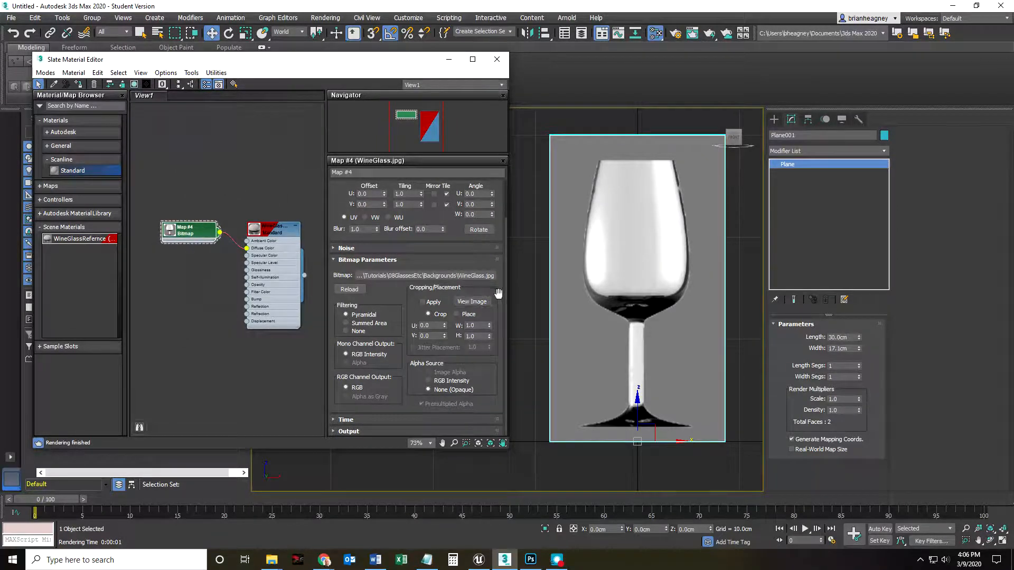
# Step: View the WineGlass.jpg image and raise the crop region's bottom edge to the foot of the glass, at a height of about 0.953
pyautogui.click(472, 302)
pyautogui.moveTo(643, 171); pyautogui.dragTo(632, 35)
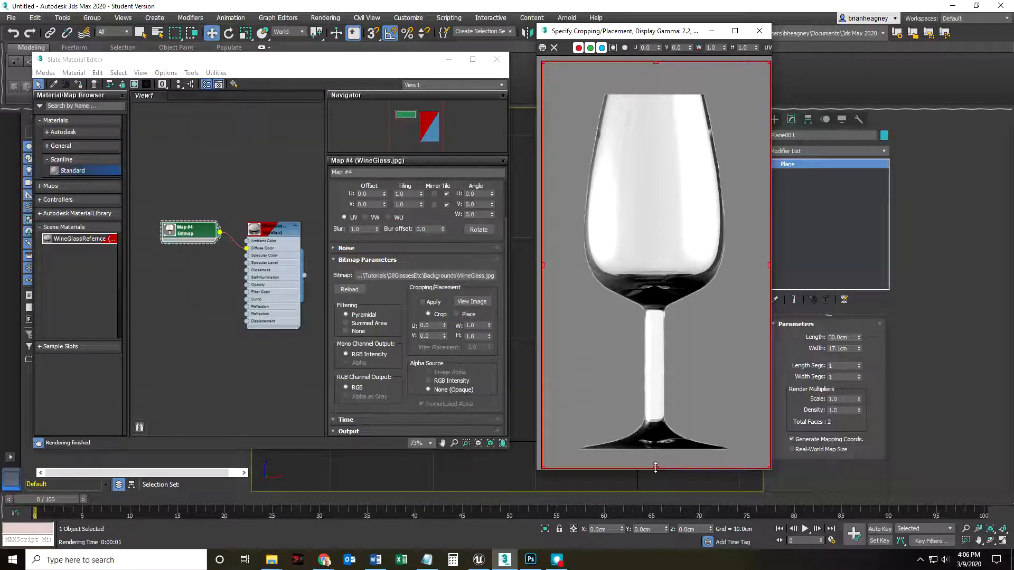
pyautogui.moveTo(655, 467); pyautogui.dragTo(658, 450)
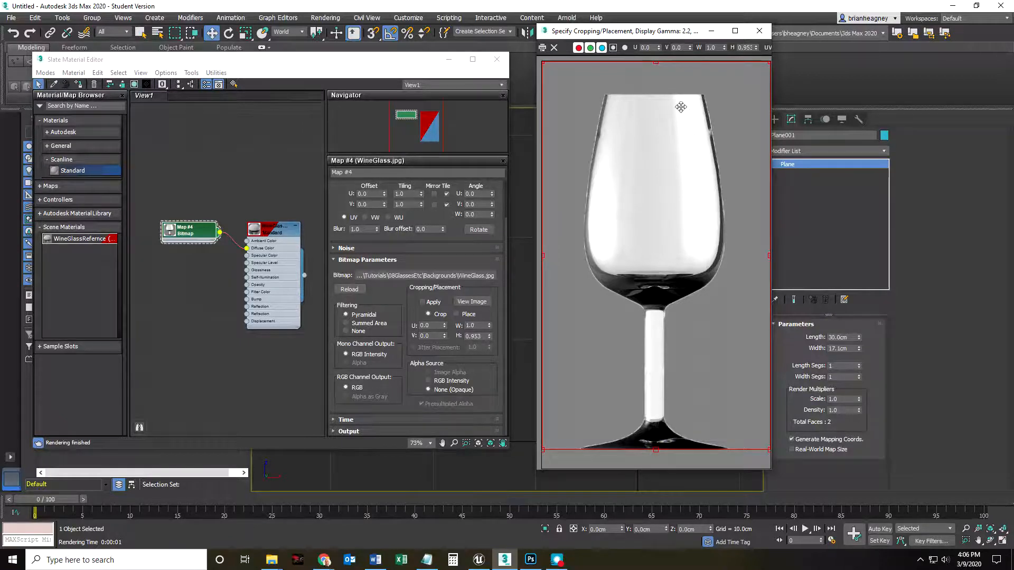
pyautogui.moveTo(638, 34); pyautogui.dragTo(814, 37)
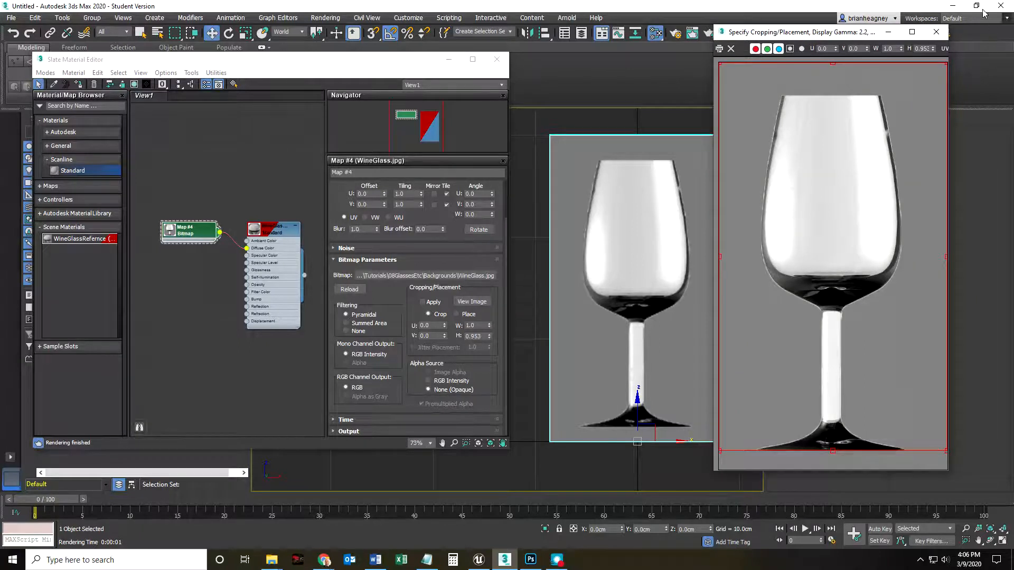
# Step: Apply the crop to the bitmap, then close the cropping window and the Slate Material Editor
pyautogui.click(423, 302)
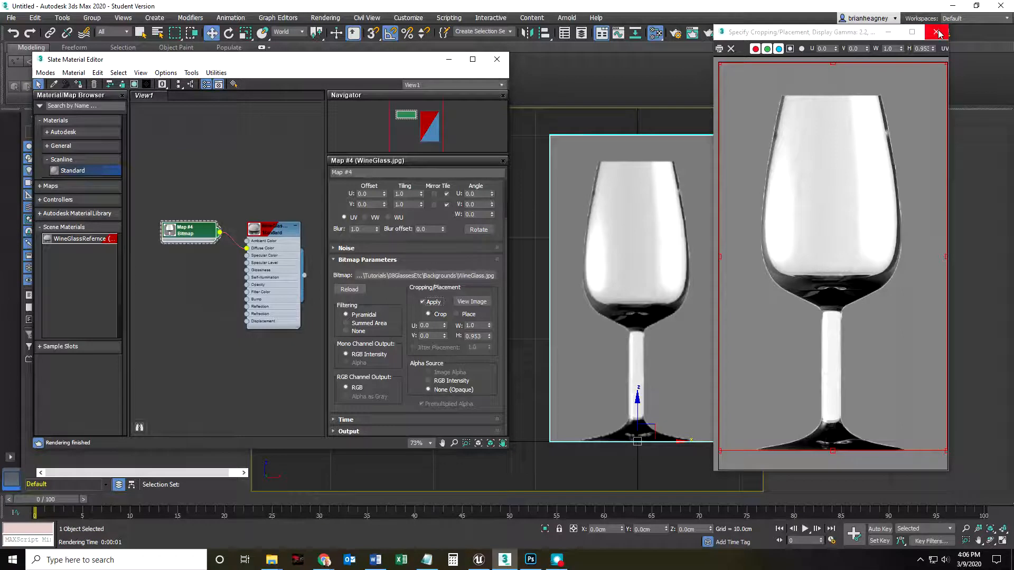
pyautogui.click(939, 33)
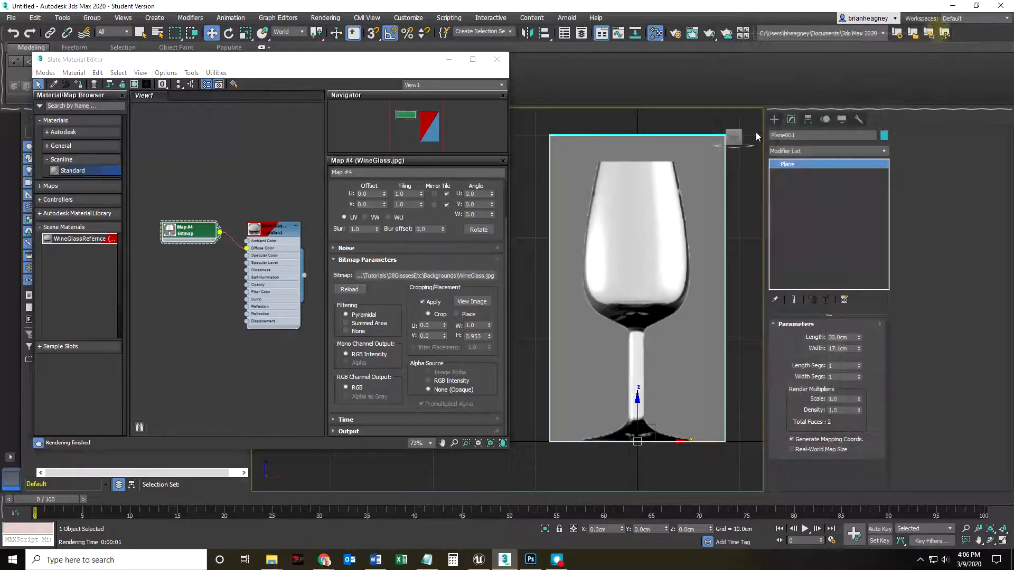
pyautogui.click(498, 61)
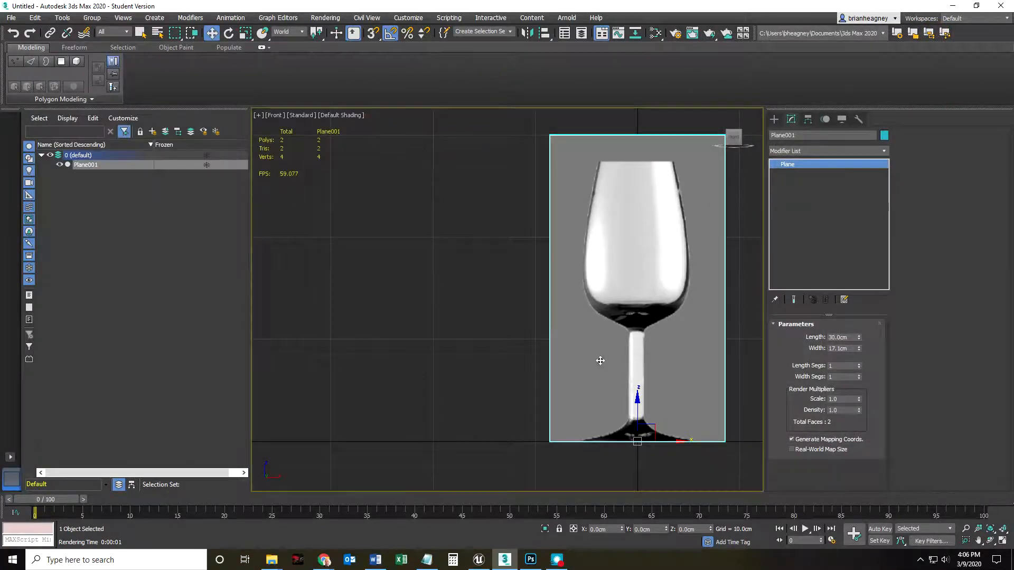
# Step: Try shortening the plane's length to 28.98 cm in the Front view, and undo the change
pyautogui.moveTo(622, 345); pyautogui.dragTo(537, 332, button='middle')
pyautogui.scroll(-1, 521, 367)
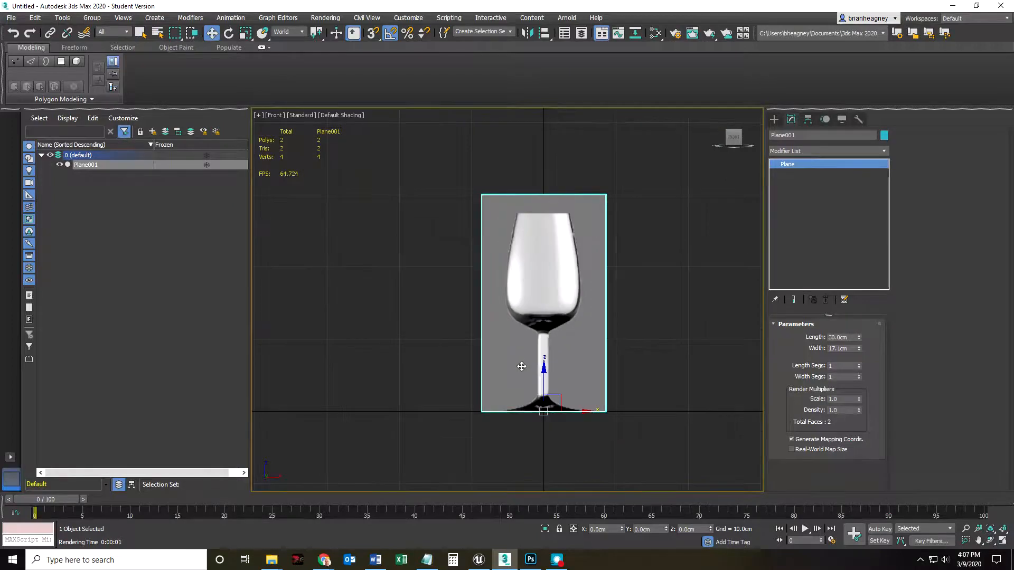
pyautogui.scroll(2, 527, 368)
pyautogui.scroll(-2, 535, 368)
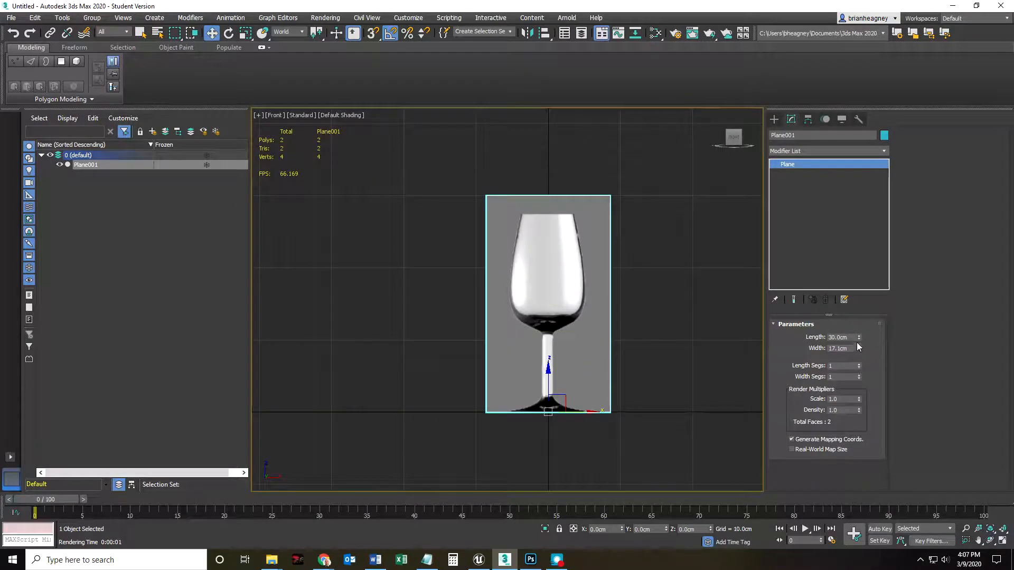
pyautogui.moveTo(858, 337); pyautogui.dragTo(859, 335)
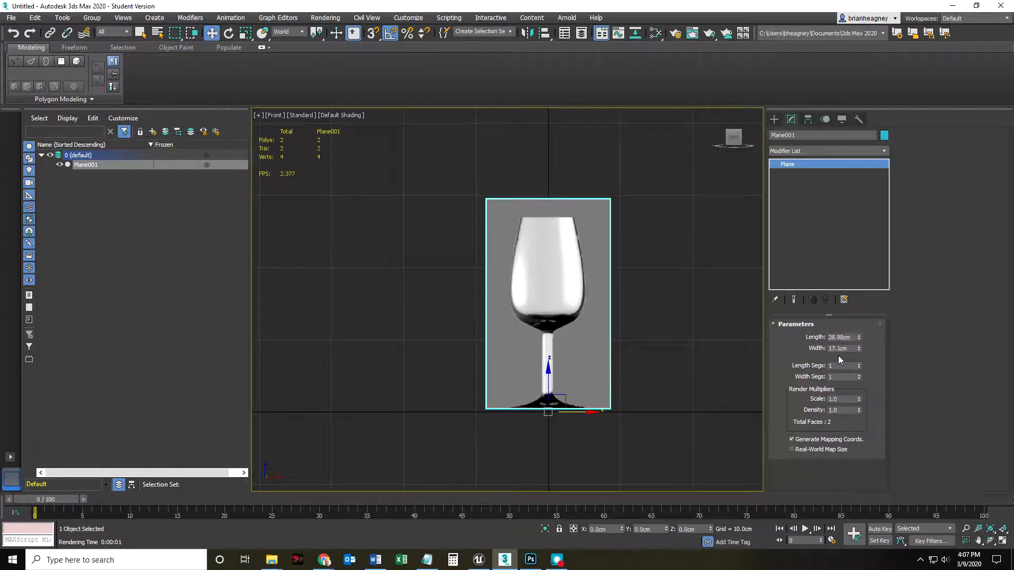
pyautogui.hotkey('ctrl', 'z')
pyautogui.hotkey('ctrl', 'z')
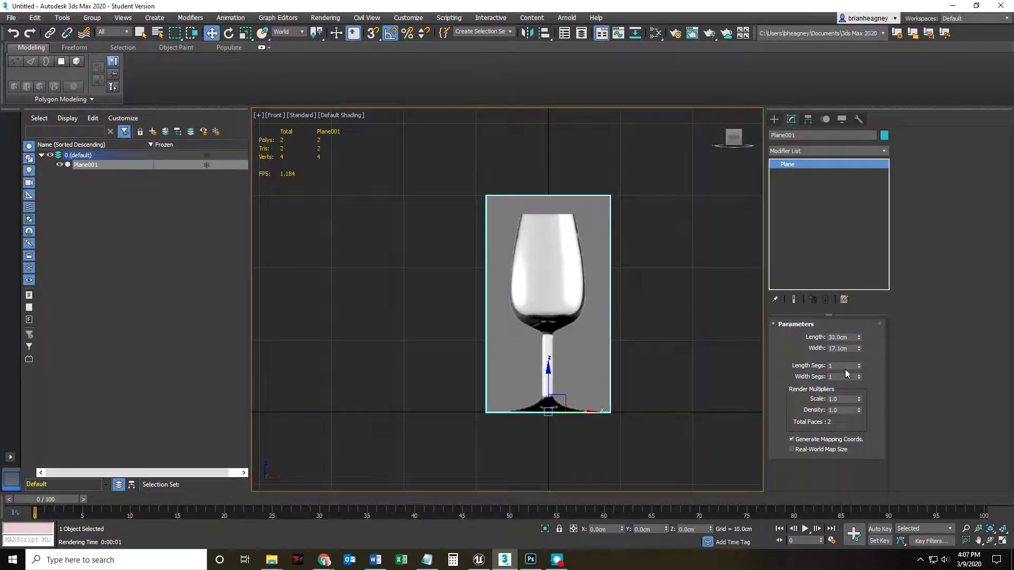
# Step: Set the reference plane's width to 19 cm to restore the glass image's proportions after cropping
pyautogui.moveTo(860, 348); pyautogui.dragTo(861, 346)
pyautogui.doubleClick(844, 348)
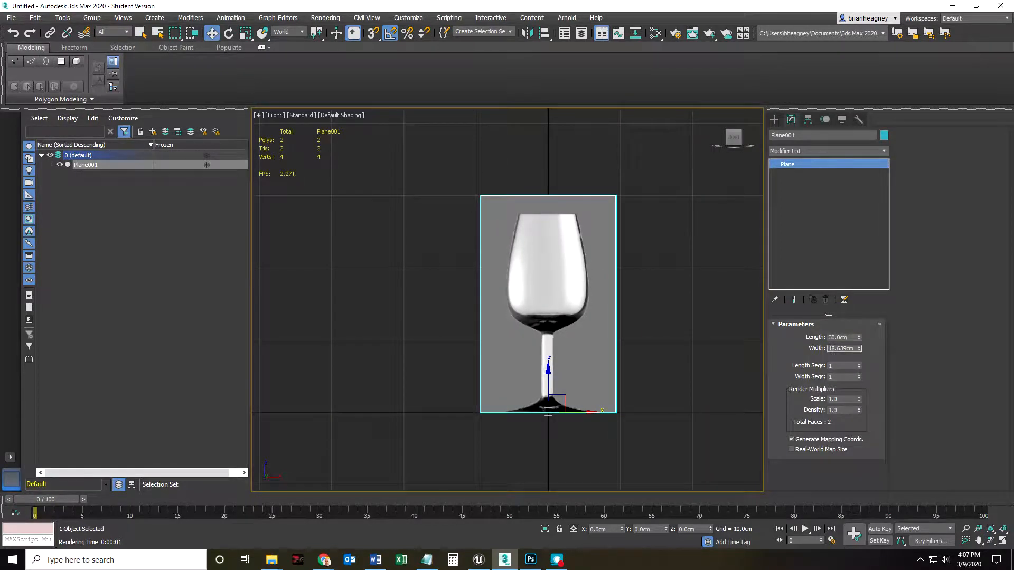
pyautogui.write('19')
pyautogui.press('Return')
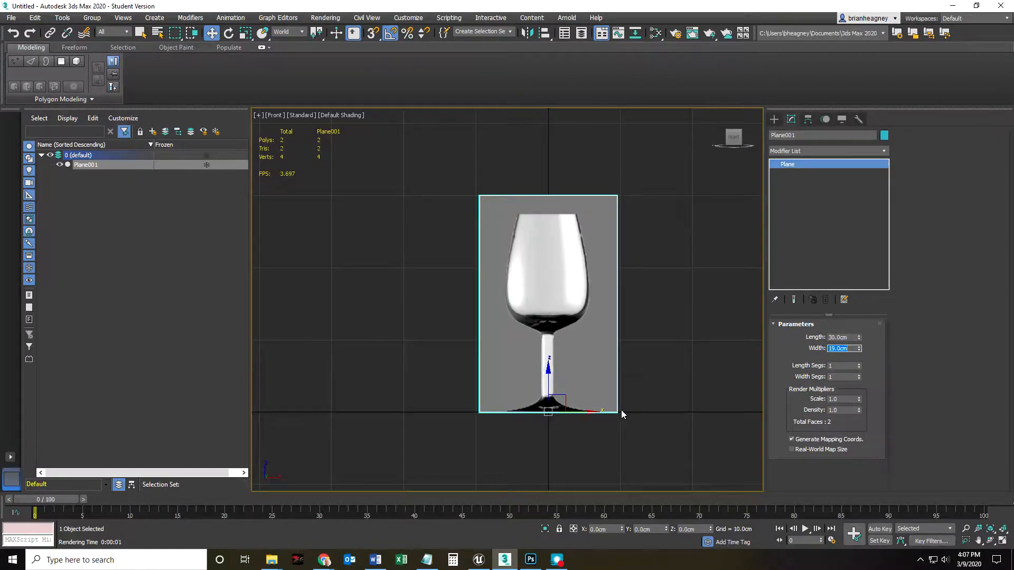
# Step: Orbit to an angled orthographic view and move the plane back along the Y axis to about 30.2 cm
pyautogui.keyDown('alt'); pyautogui.moveTo(541, 411); pyautogui.dragTo(588, 436, button='middle'); pyautogui.keyUp('alt')
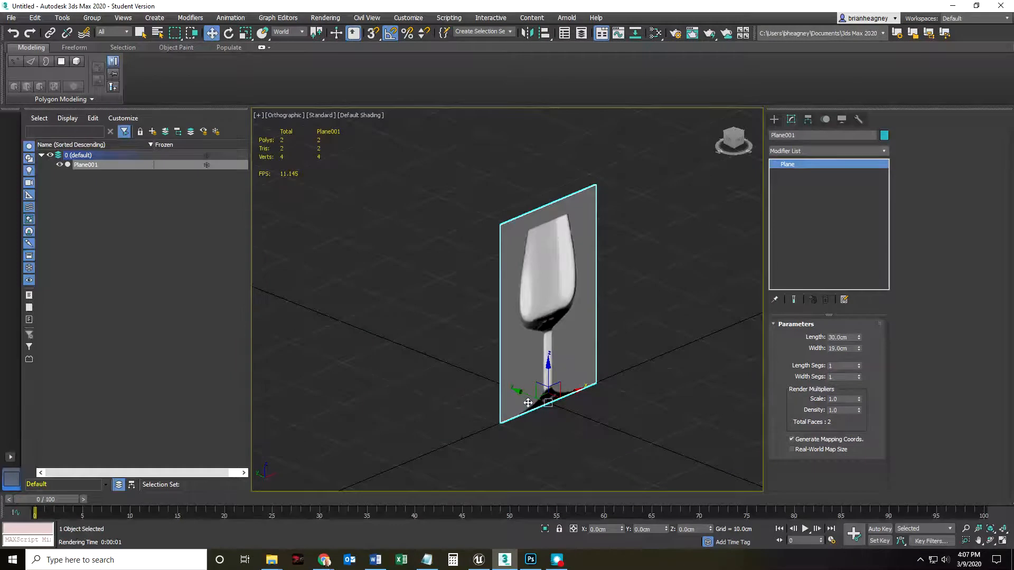
pyautogui.moveTo(526, 396); pyautogui.dragTo(370, 350)
pyautogui.scroll(-4, 459, 416)
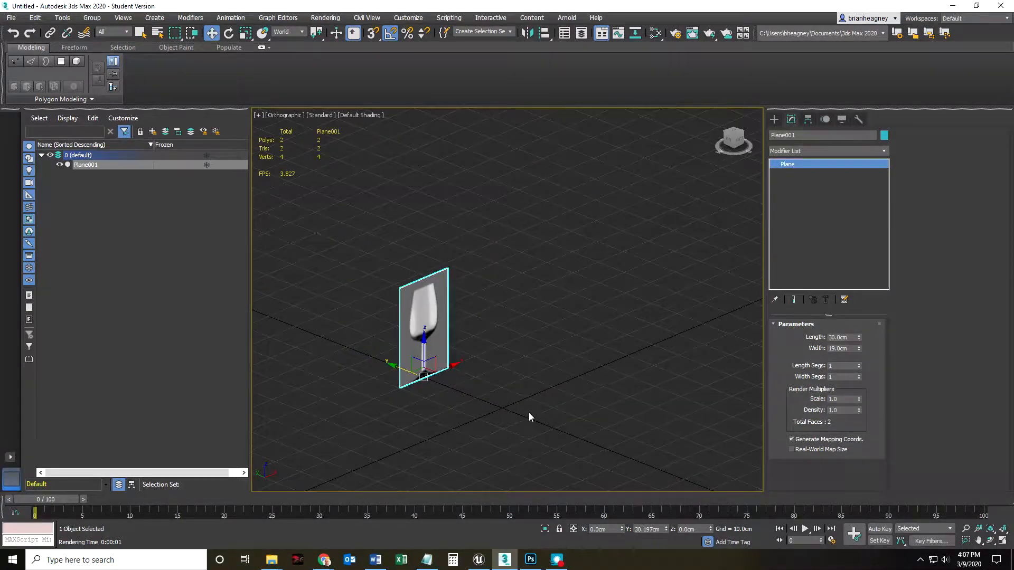
pyautogui.moveTo(530, 414); pyautogui.dragTo(492, 410, button='middle')
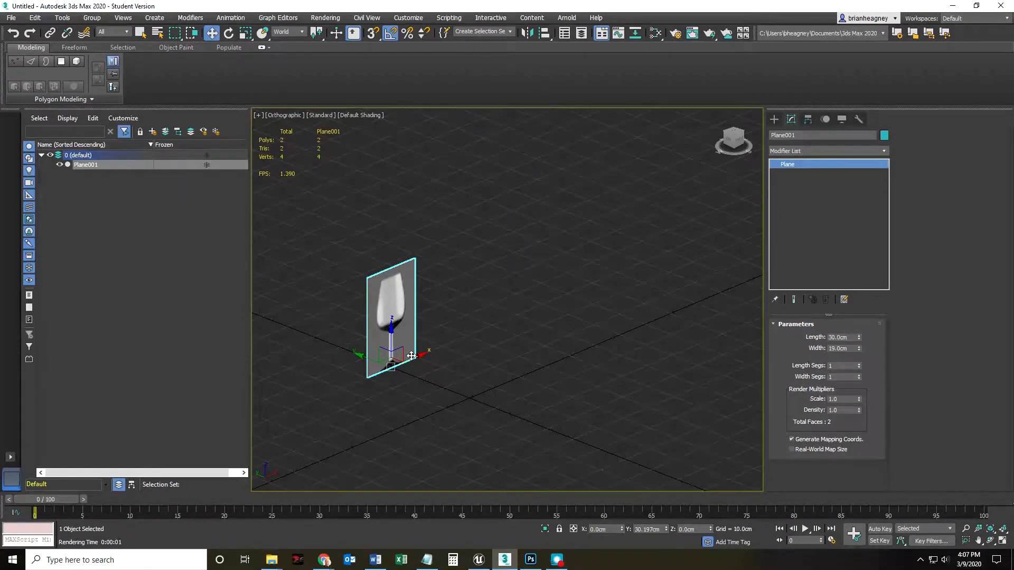
# Step: Clone the reference plane as three instances along the X axis, spaced about 37.1 cm apart, and clear the selection
pyautogui.keyDown('shift'); pyautogui.moveTo(413, 356); pyautogui.dragTo(504, 316); pyautogui.keyUp('shift')
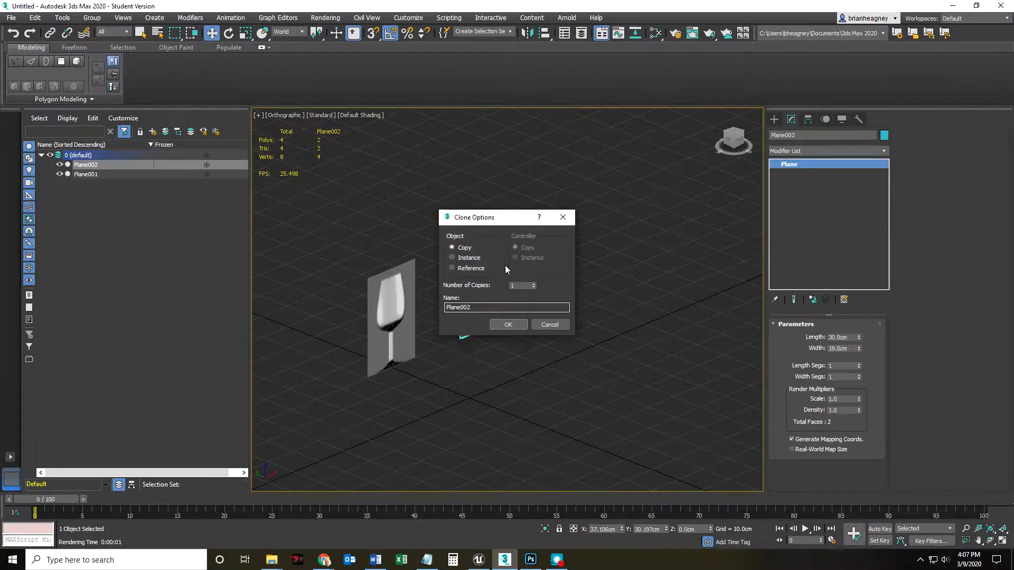
pyautogui.moveTo(480, 222); pyautogui.dragTo(535, 219)
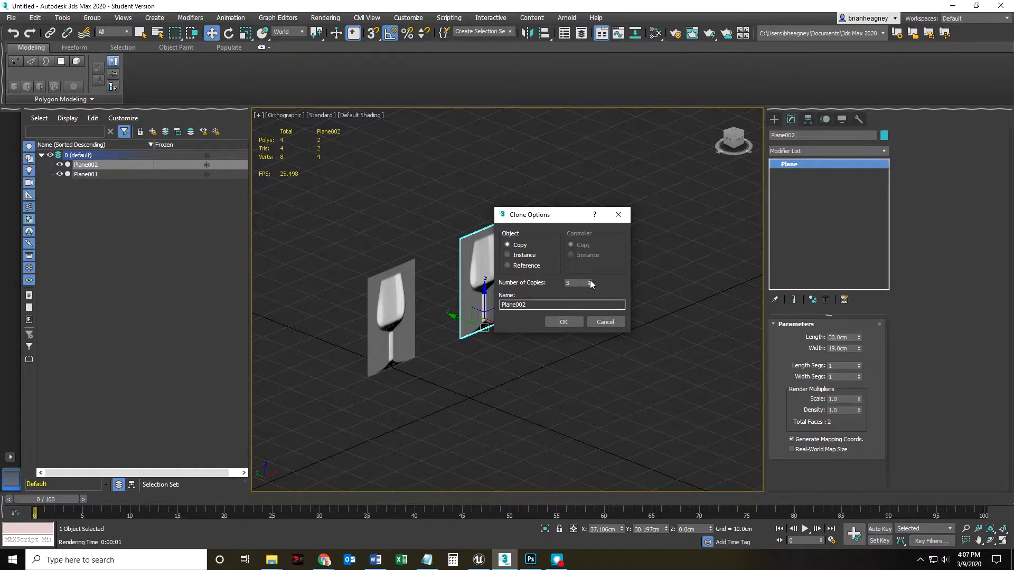
pyautogui.click(508, 255)
pyautogui.click(564, 323)
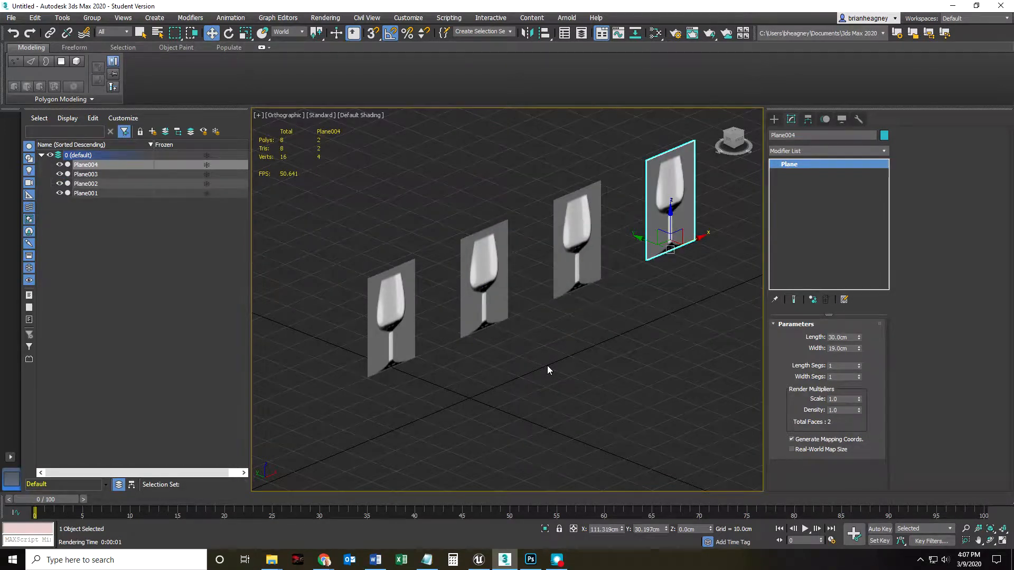
pyautogui.click(560, 386)
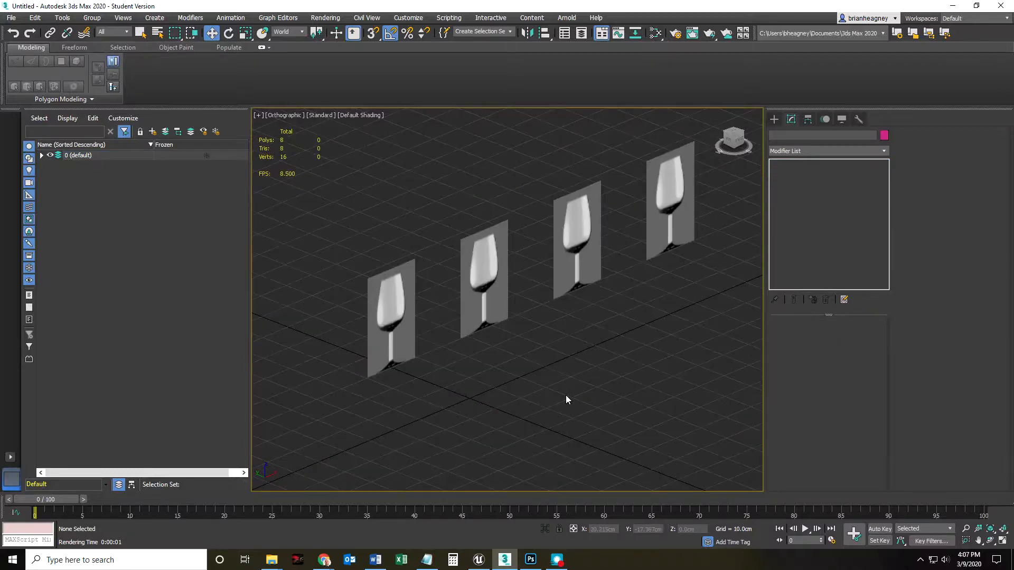
pyautogui.keyDown('alt'); pyautogui.moveTo(575, 389); pyautogui.dragTo(569, 383, button='middle'); pyautogui.keyUp('alt')
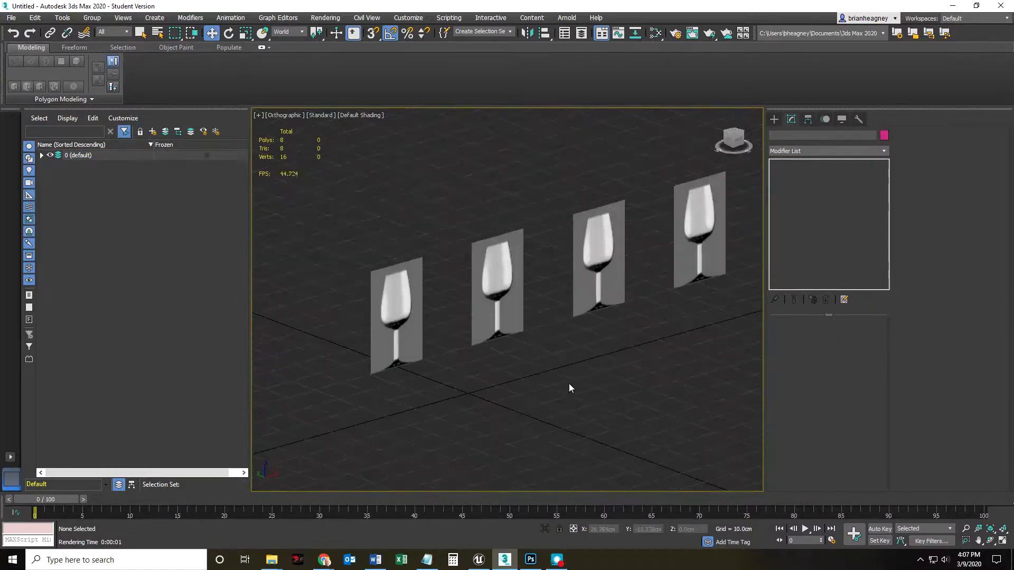
# Step: Test freezing Plane004 and Plane001 one after the other, unfreezing each again
pyautogui.click(410, 325)
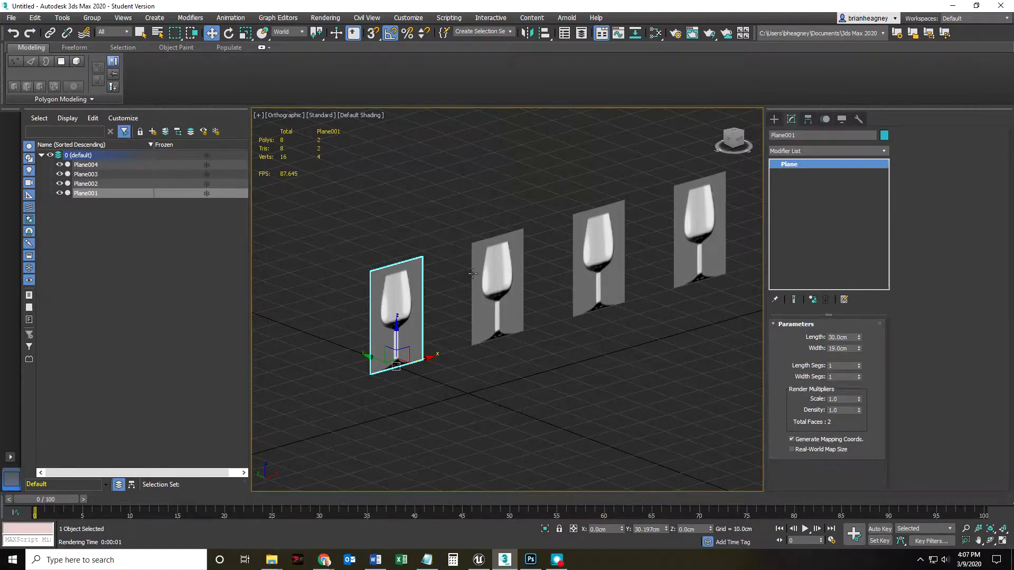
pyautogui.click(206, 165)
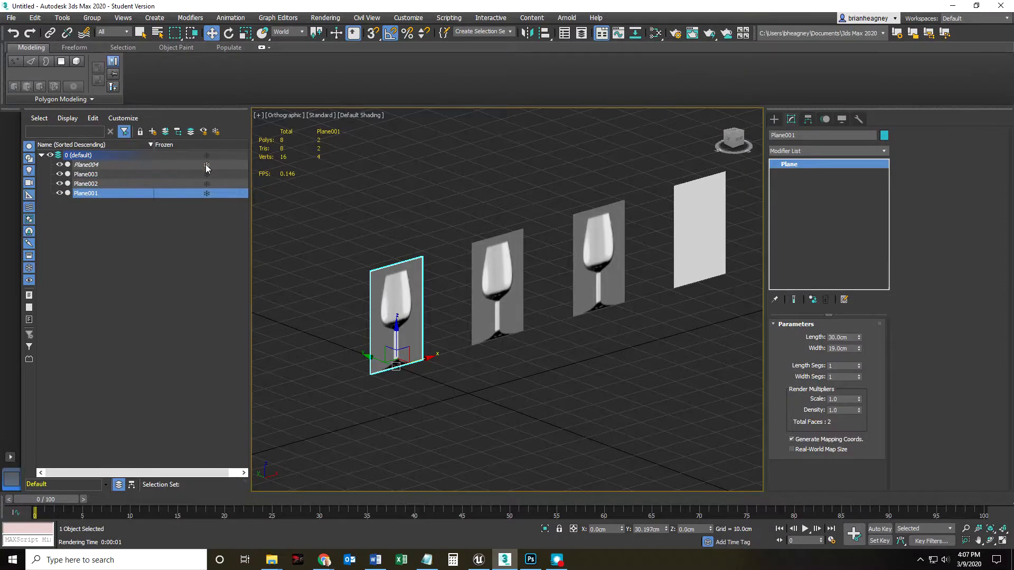
pyautogui.click(206, 165)
pyautogui.click(206, 193)
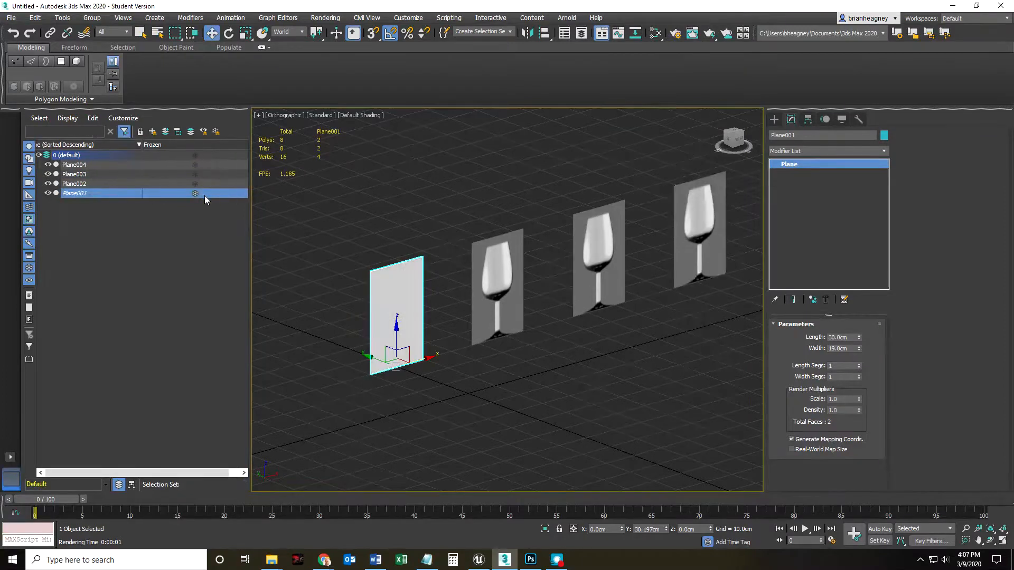
pyautogui.click(195, 194)
# Step: Select all four wine glass planes, turn off Show Frozen in Gray in their display properties, and deselect them
pyautogui.click(290, 281)
pyautogui.scroll(-5, 327, 252)
pyautogui.moveTo(319, 220); pyautogui.dragTo(480, 359)
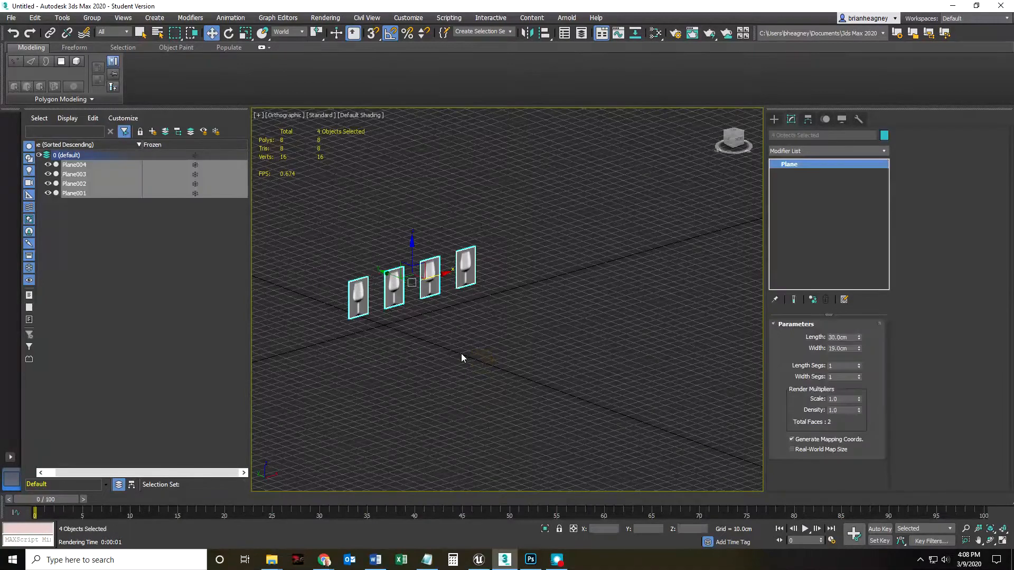
pyautogui.click(808, 120)
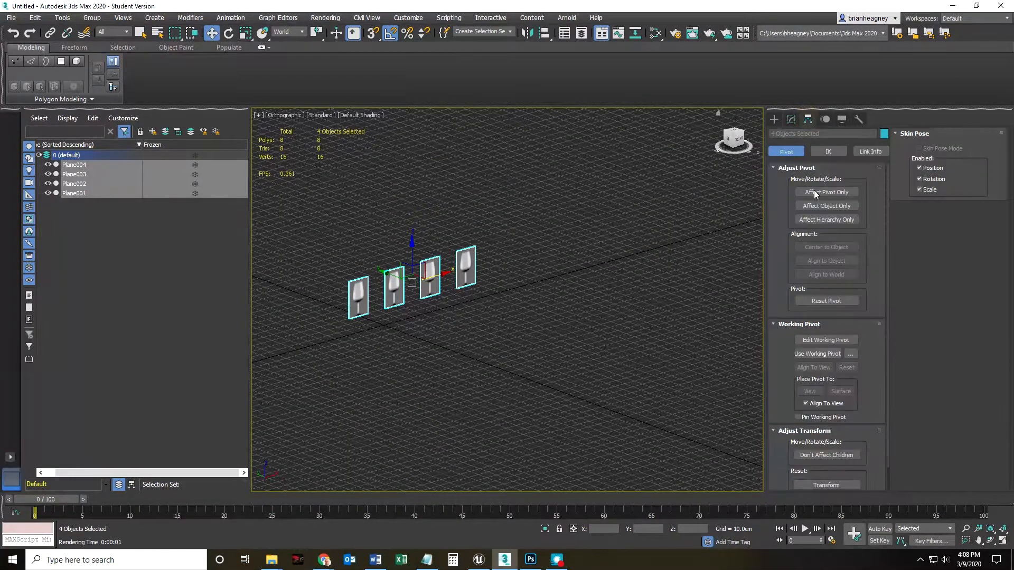
pyautogui.click(842, 120)
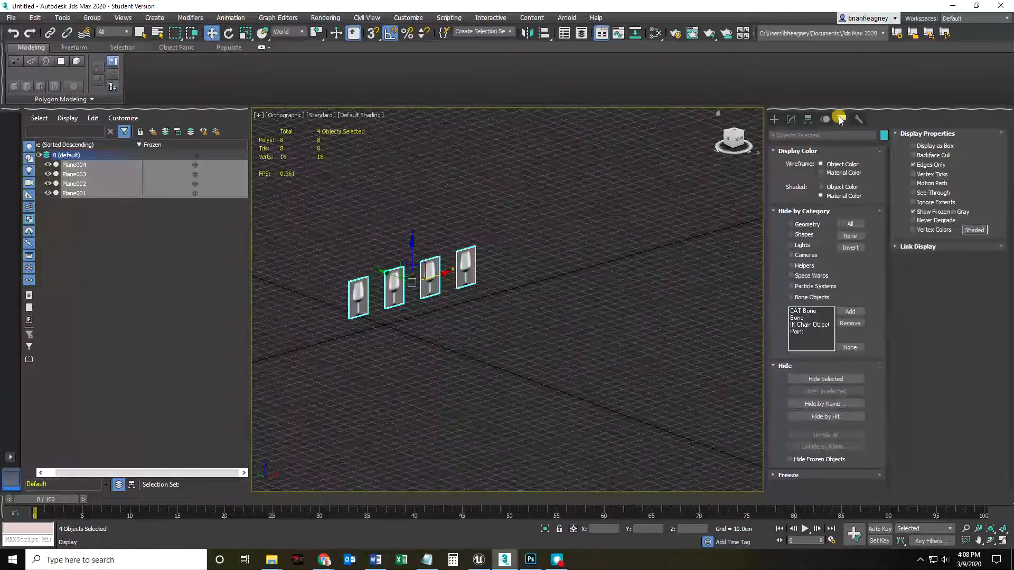
pyautogui.click(913, 212)
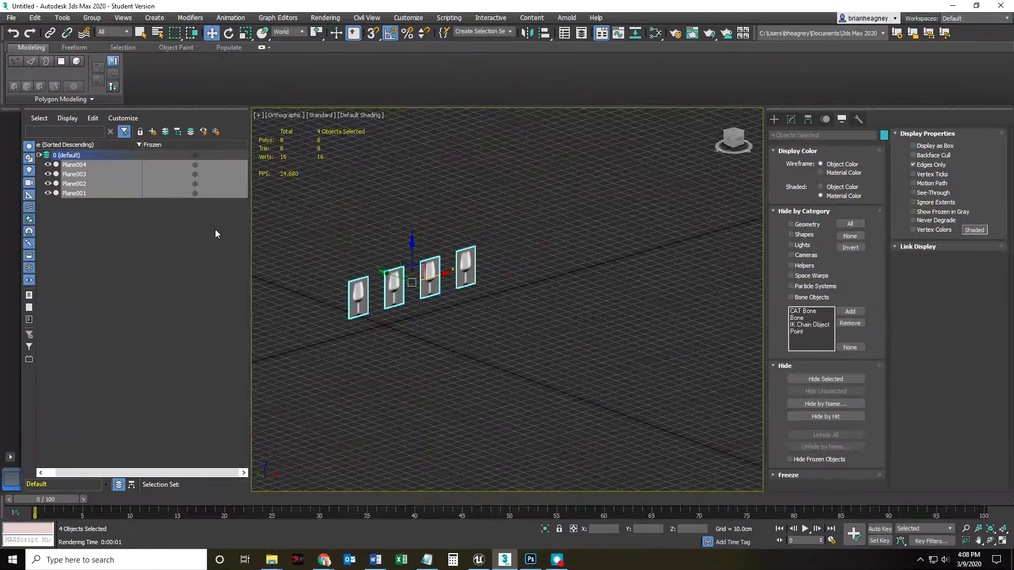
pyautogui.click(304, 311)
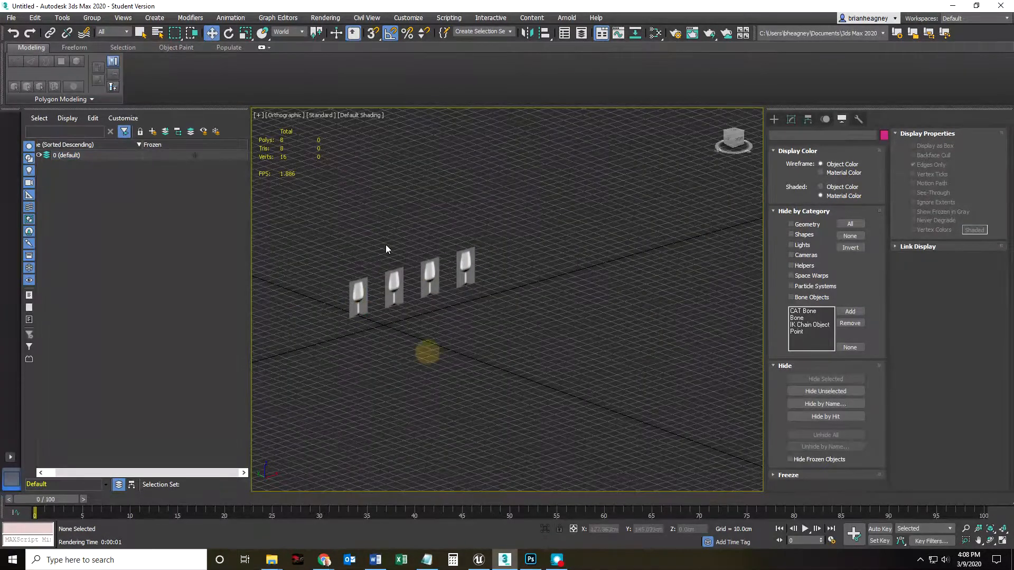
pyautogui.scroll(5, 396, 313)
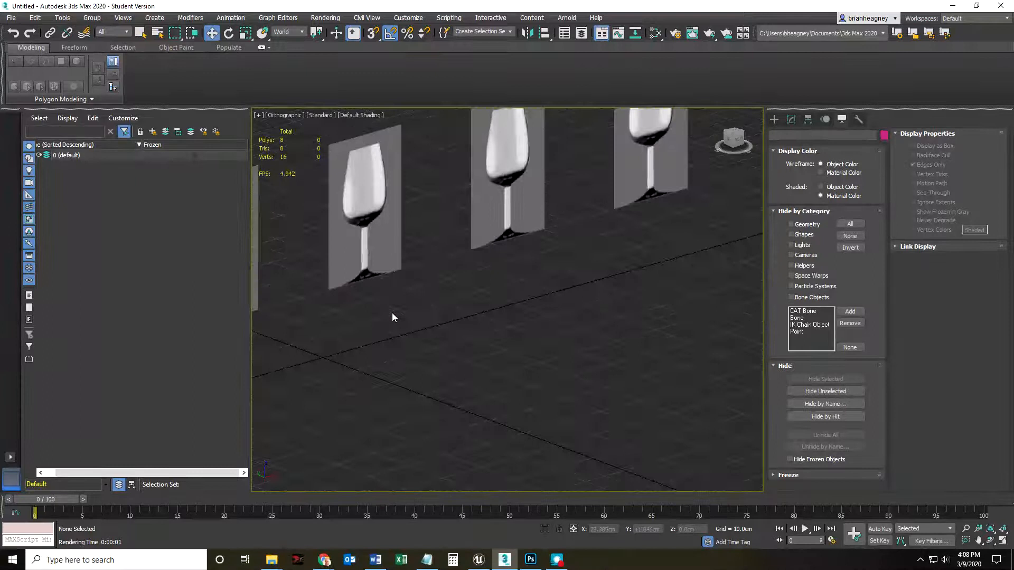
pyautogui.moveTo(366, 308); pyautogui.dragTo(439, 315, button='middle')
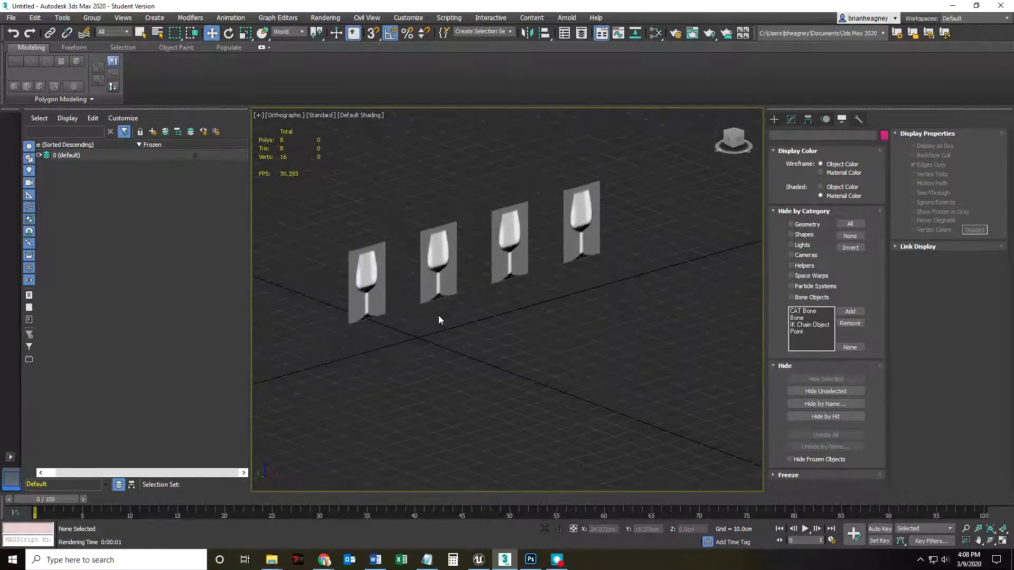